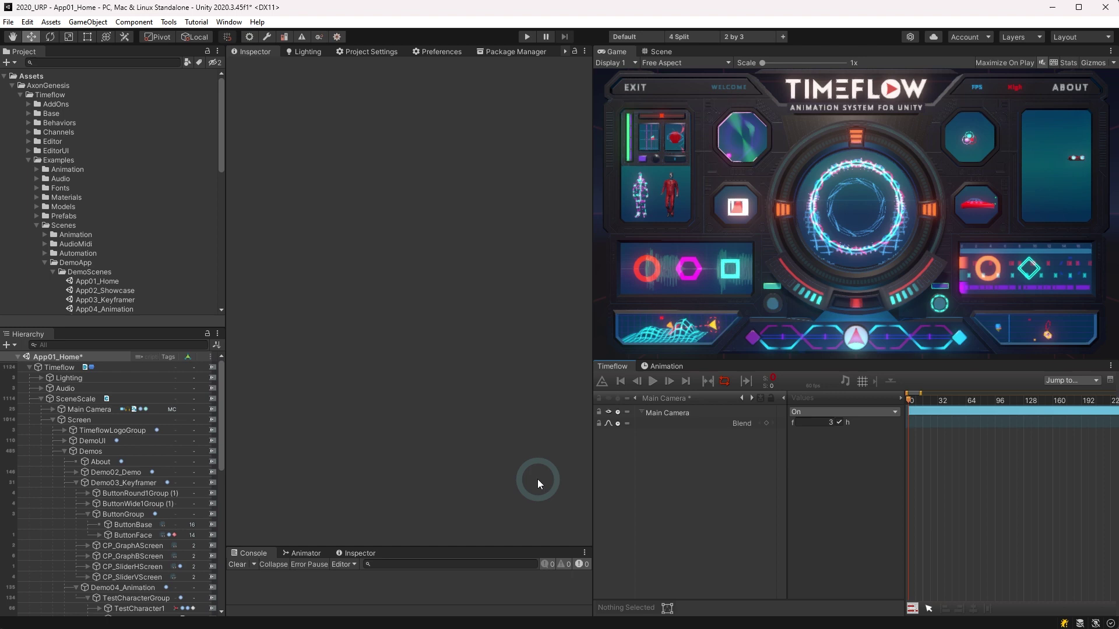
Select the About object in the scene and display only it in the Timeflow view.
{"action": "left_click", "coordinate": [88, 466]}
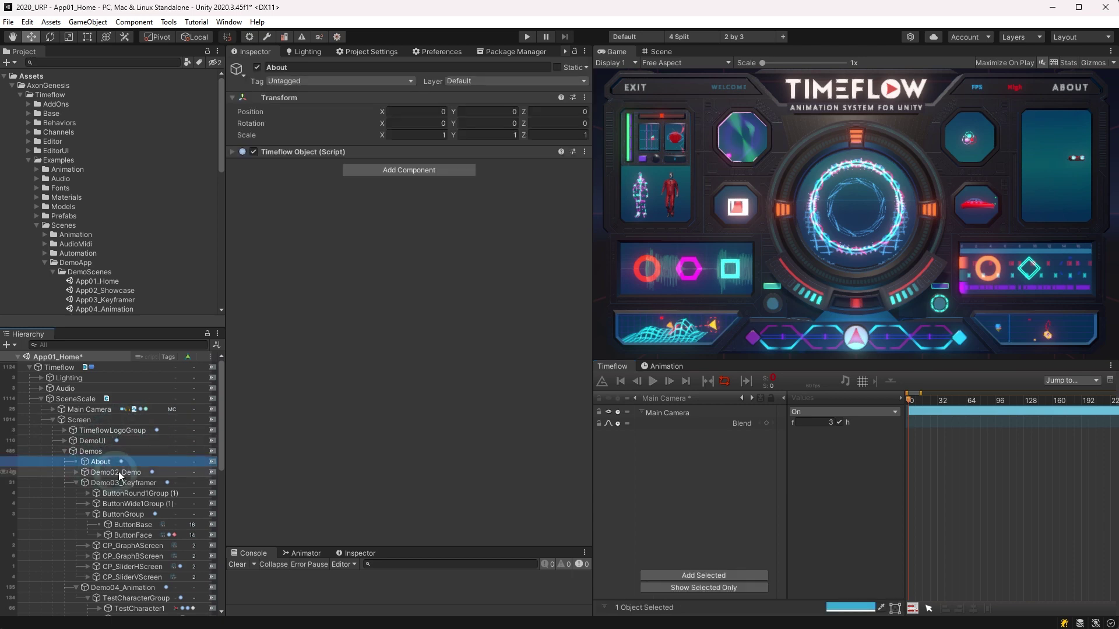
{"action": "left_click", "coordinate": [600, 480]}
{"action": "left_click", "coordinate": [712, 587]}
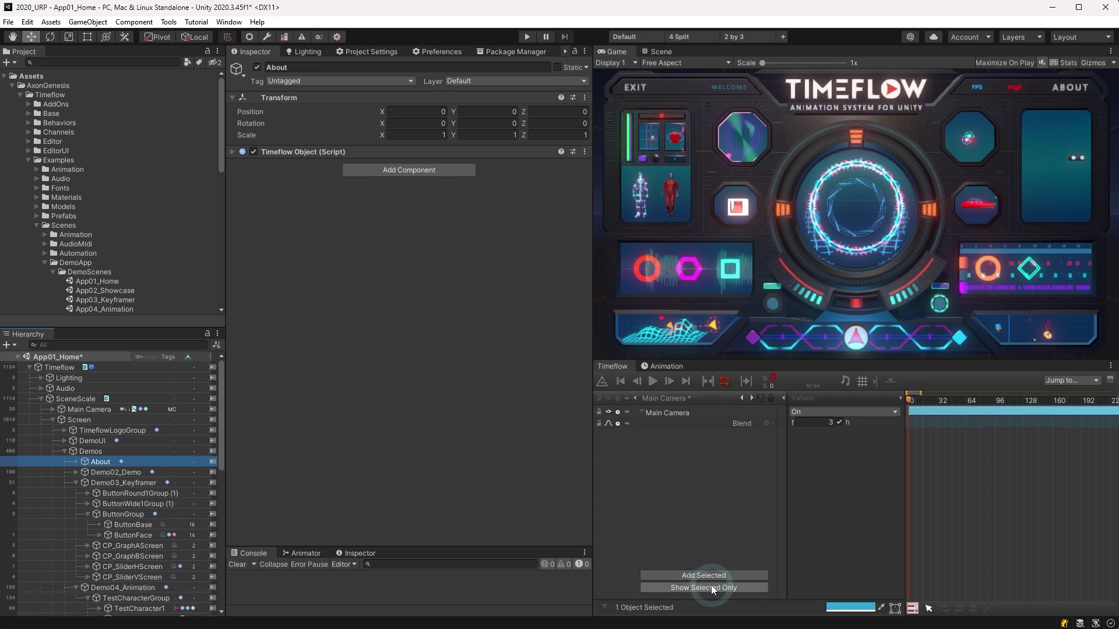
{"action": "left_click", "coordinate": [711, 585]}
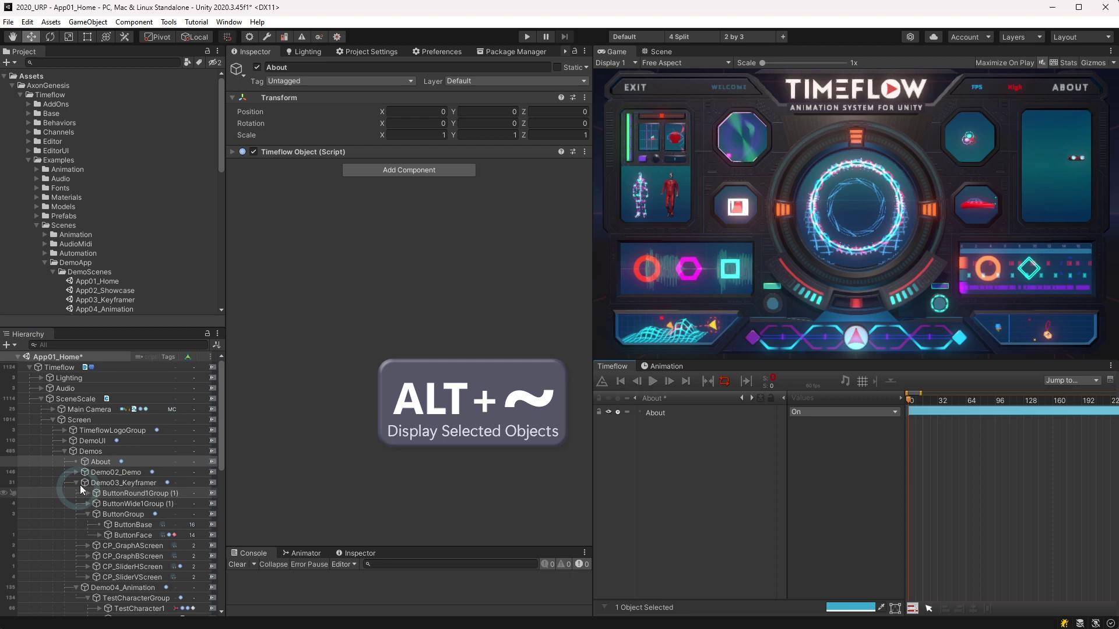
Show only Demo02_Demo in the Timeflow view, followed by only Demo03_Keyframer.
{"action": "left_click", "coordinate": [112, 476]}
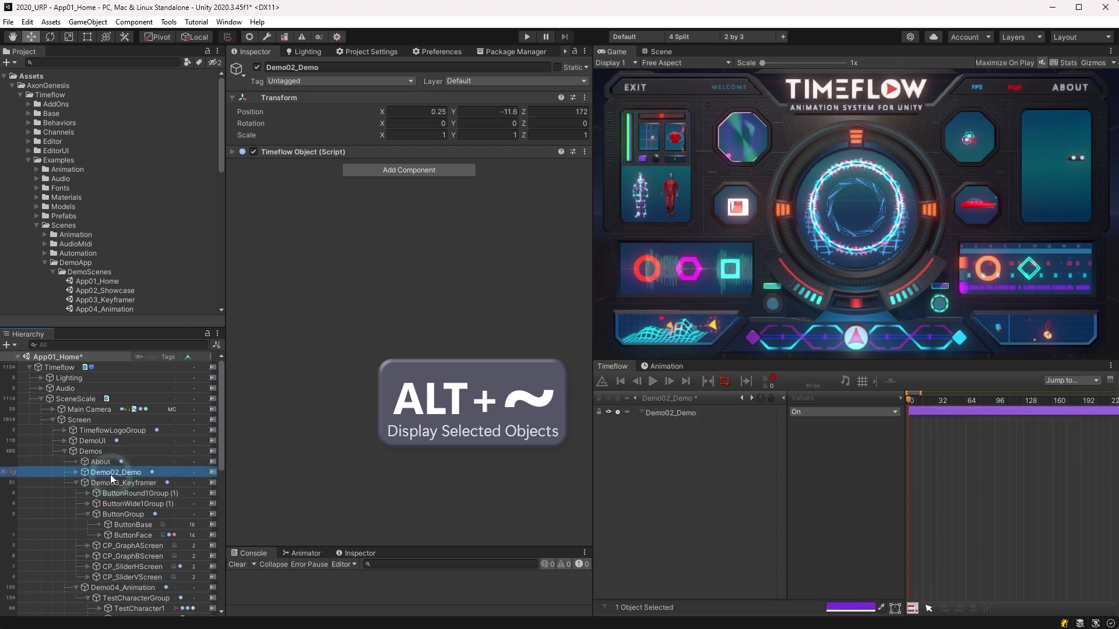
{"action": "left_click", "coordinate": [112, 484]}
{"action": "key", "text": "alt+grave"}
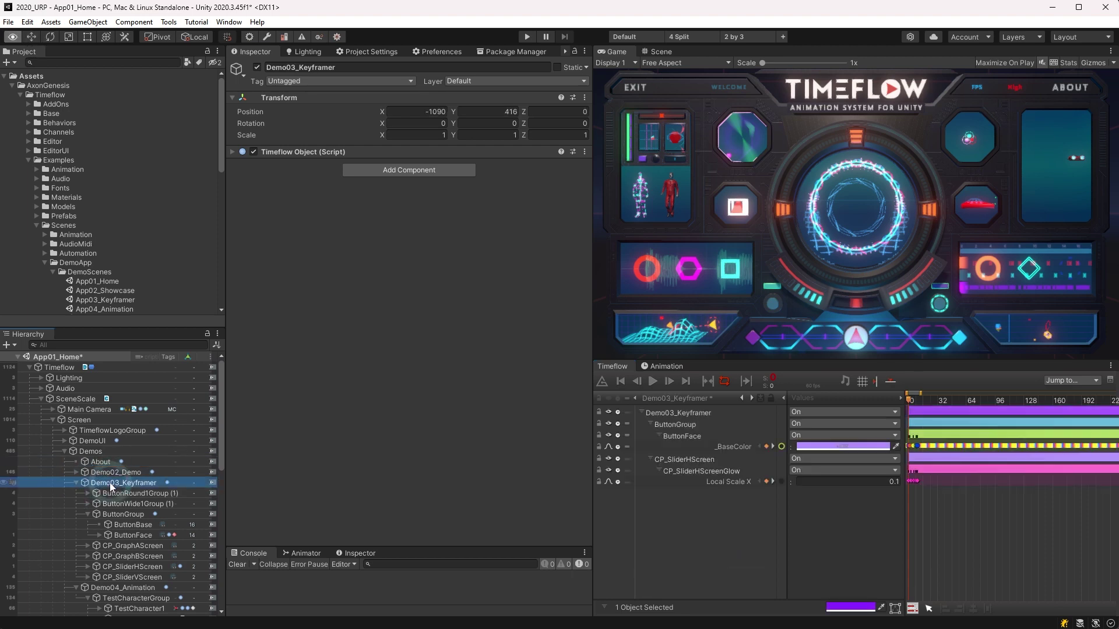
Add Demo02_Demo and About to the objects displayed in the Timeflow view alongside Demo03_Keyframer.
{"action": "left_click", "coordinate": [98, 474]}
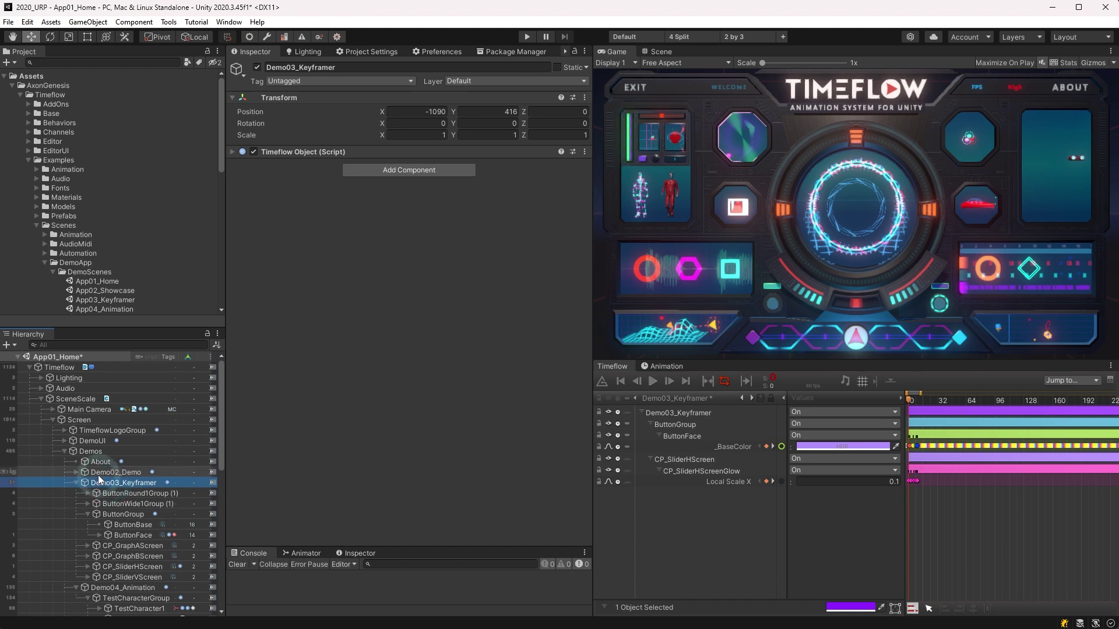
{"action": "left_click", "coordinate": [651, 514]}
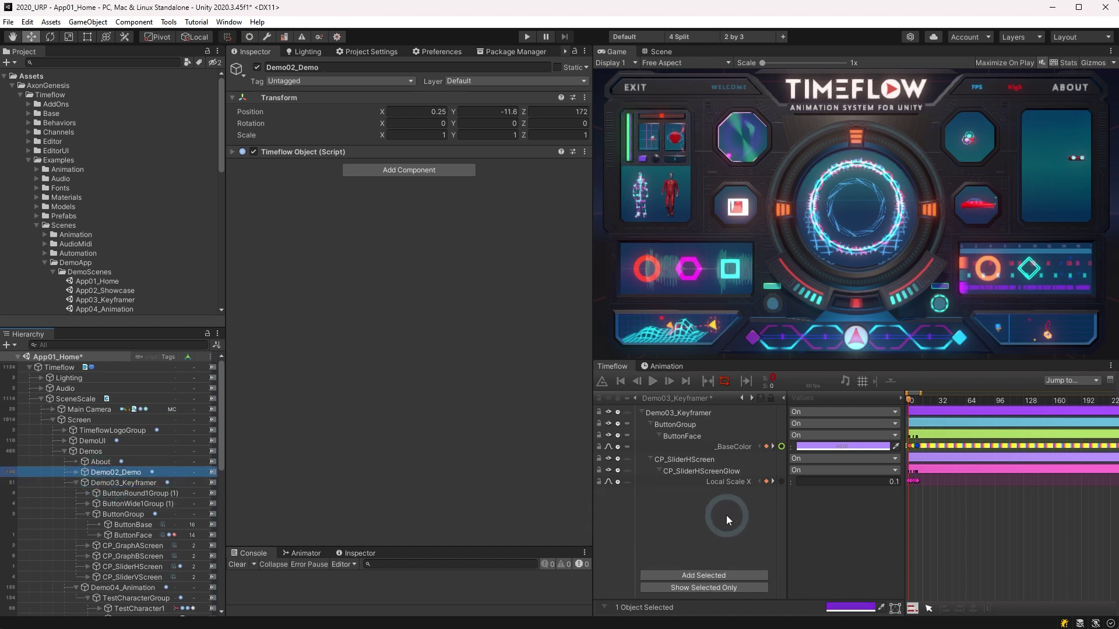
{"action": "left_click", "coordinate": [698, 575]}
{"action": "left_click", "coordinate": [412, 529]}
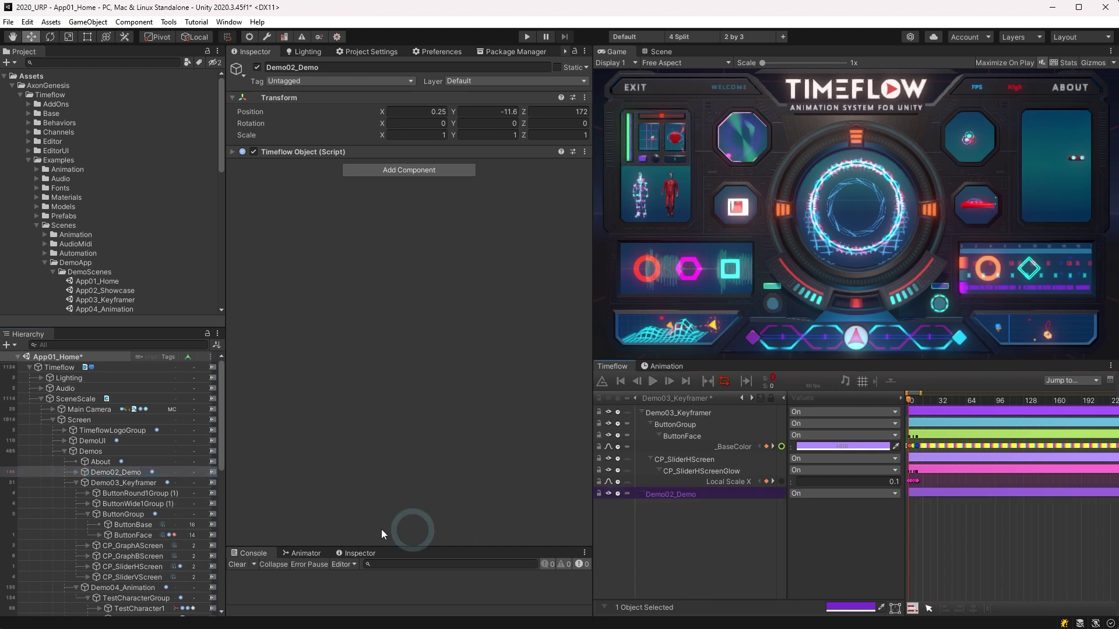
{"action": "left_click", "coordinate": [100, 461]}
{"action": "key", "text": "shift+alt+grave"}
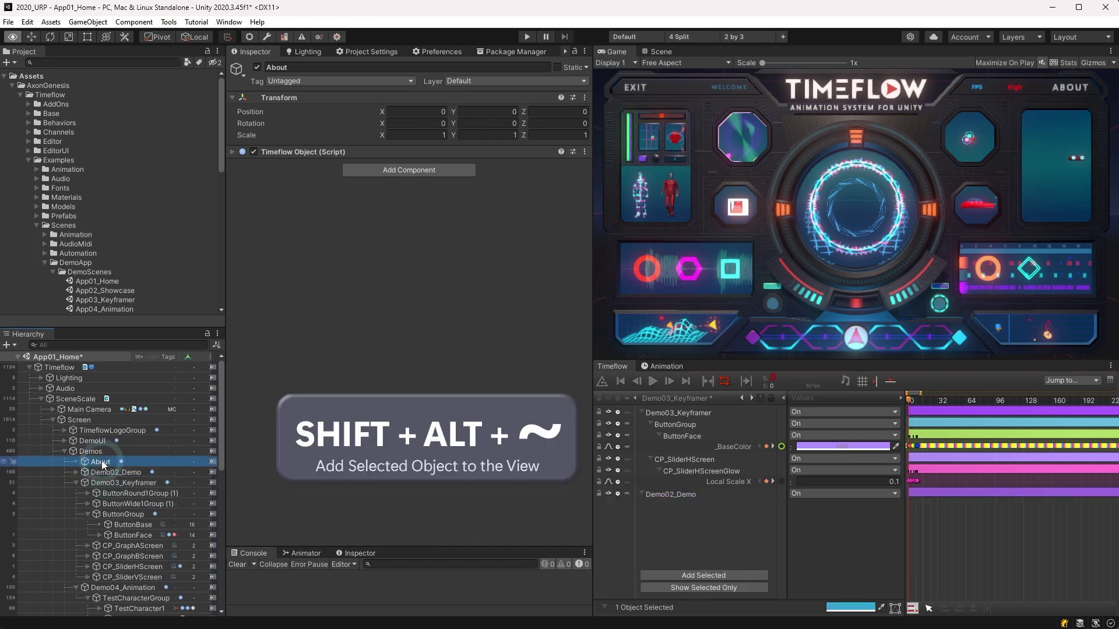
Select ButtonGroup and examine the available Timeflow display commands and their shortcuts.
{"action": "left_click", "coordinate": [111, 514]}
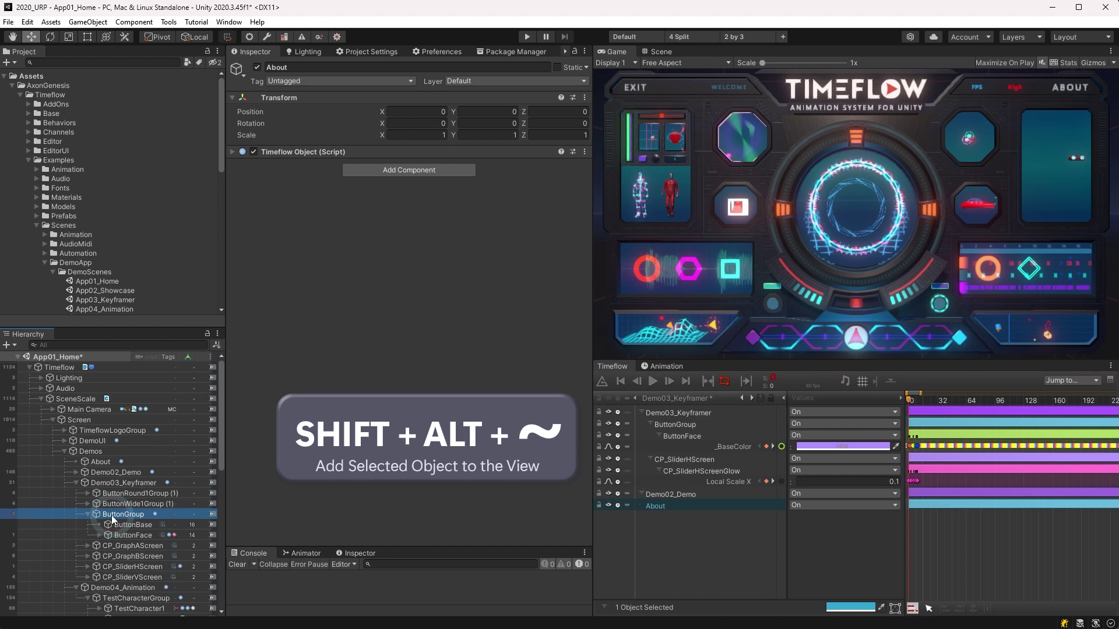
{"action": "left_click", "coordinate": [169, 23]}
{"action": "mouse_move", "coordinate": [193, 35]}
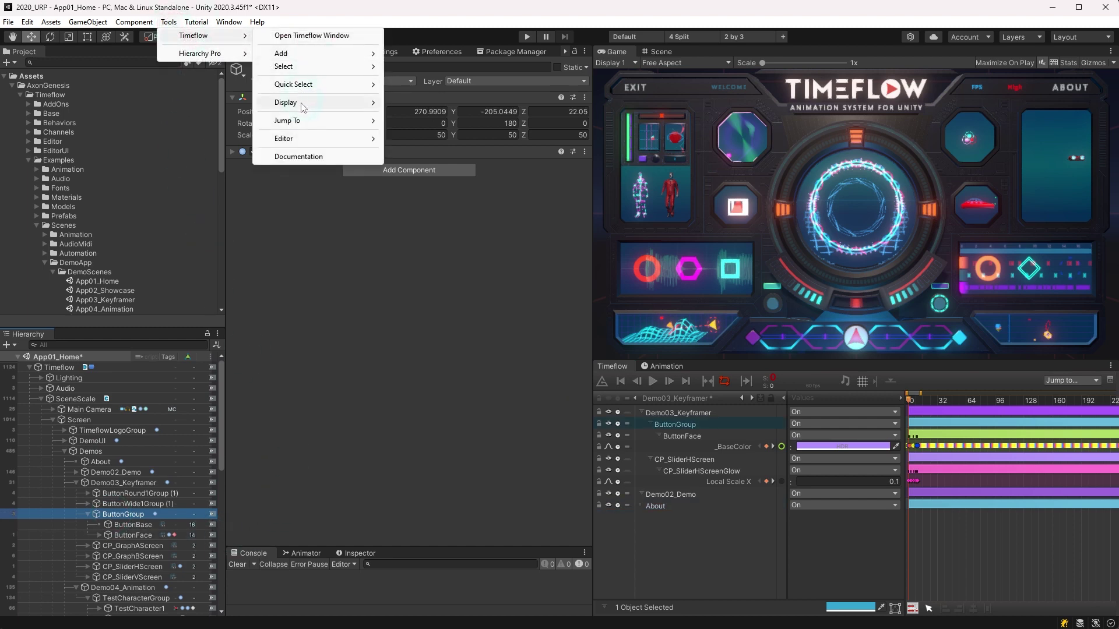
{"action": "mouse_move", "coordinate": [303, 108]}
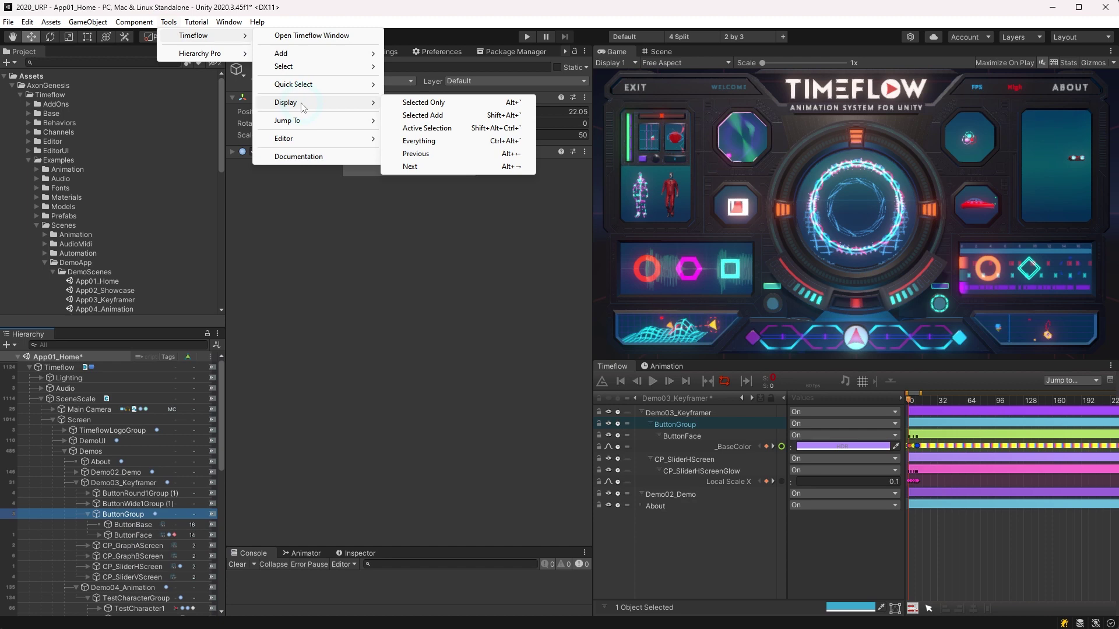
{"action": "left_click", "coordinate": [320, 342]}
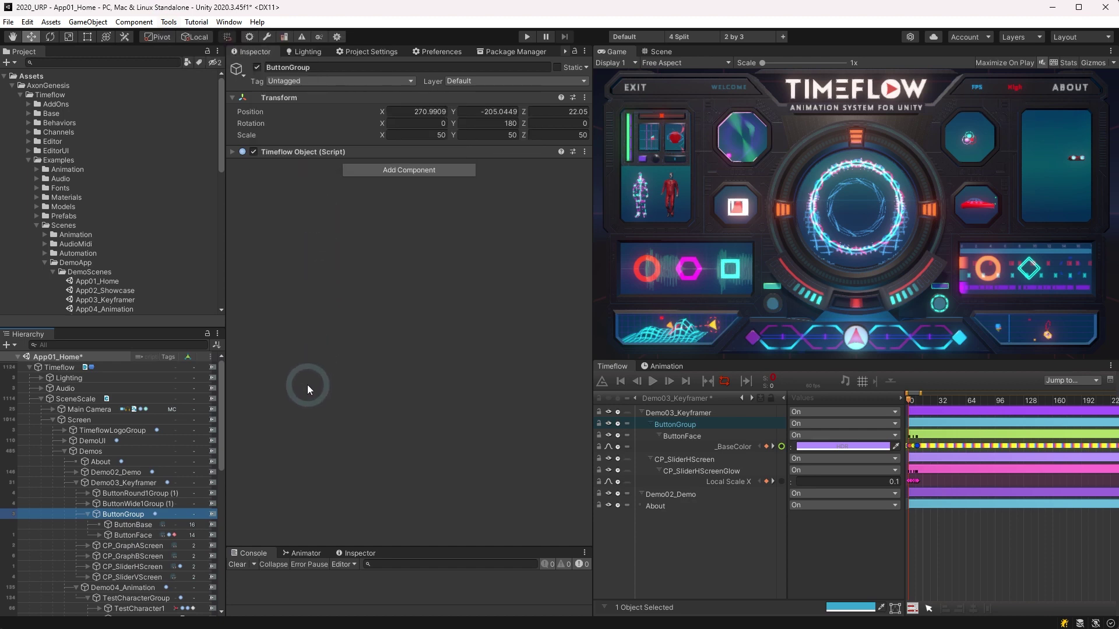
Select Demo03_Keyframer, switch to Demo02_Demo and display only Demo02_Demo in the Timeflow view.
{"action": "left_click", "coordinate": [123, 483]}
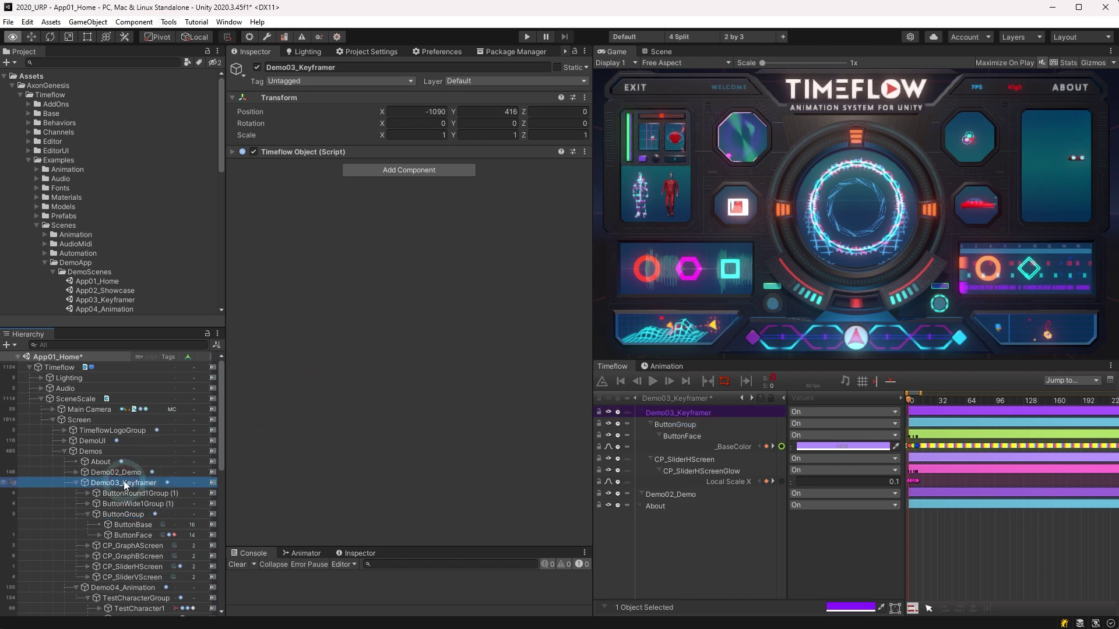
{"action": "left_click", "coordinate": [117, 473]}
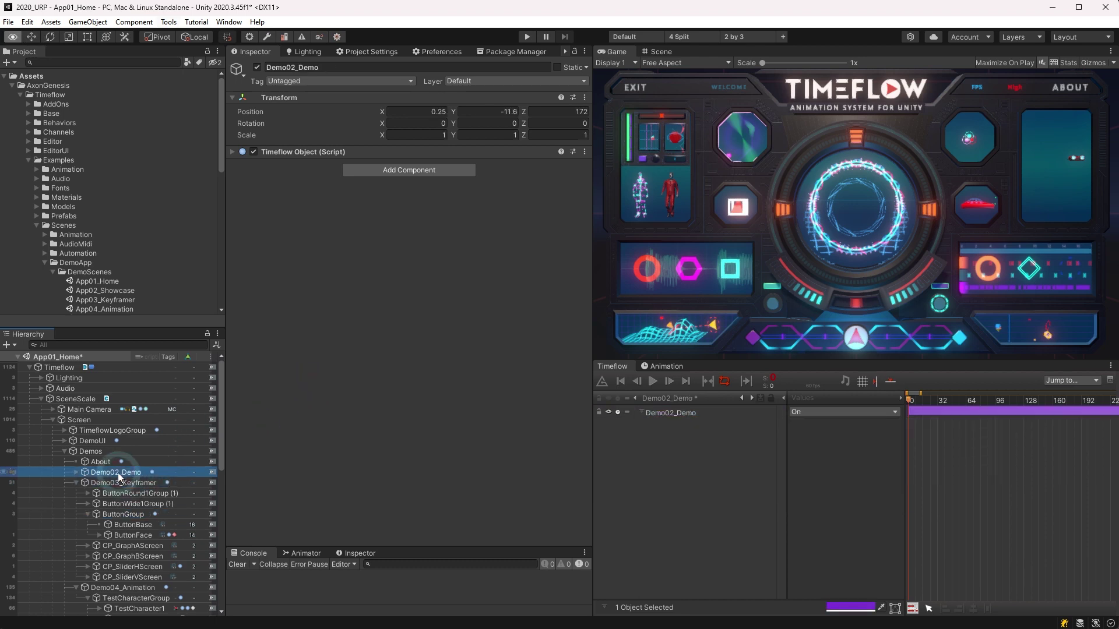
{"action": "key", "text": "w"}
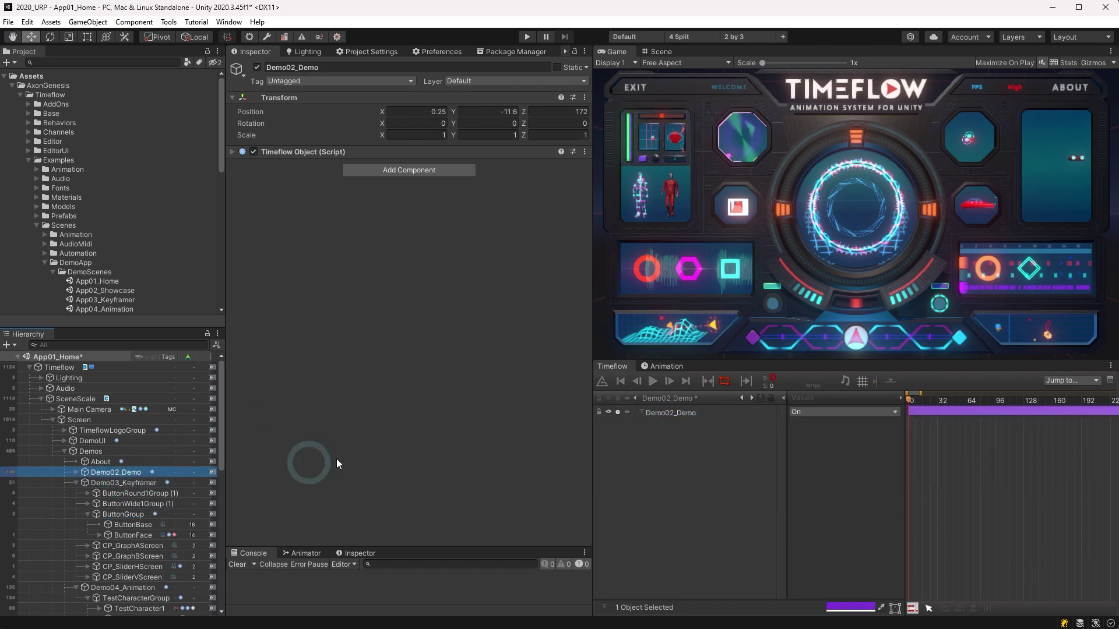
Set the Timeflow display to Nothing so that no objects are listed.
{"action": "left_click", "coordinate": [685, 402]}
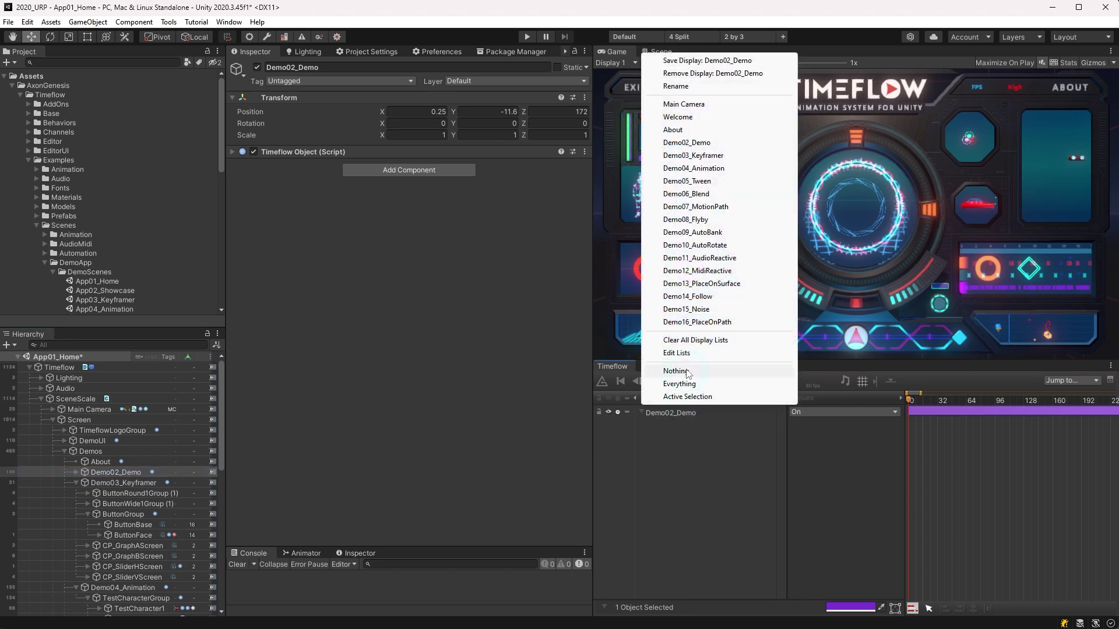
{"action": "left_click", "coordinate": [686, 371]}
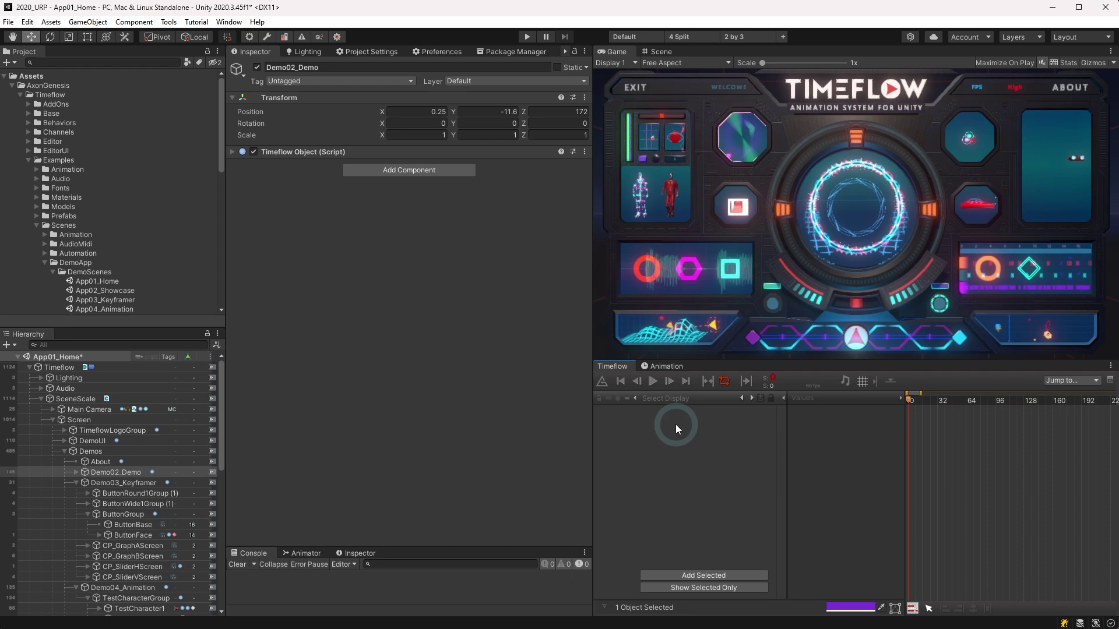
{"action": "key", "text": "grave"}
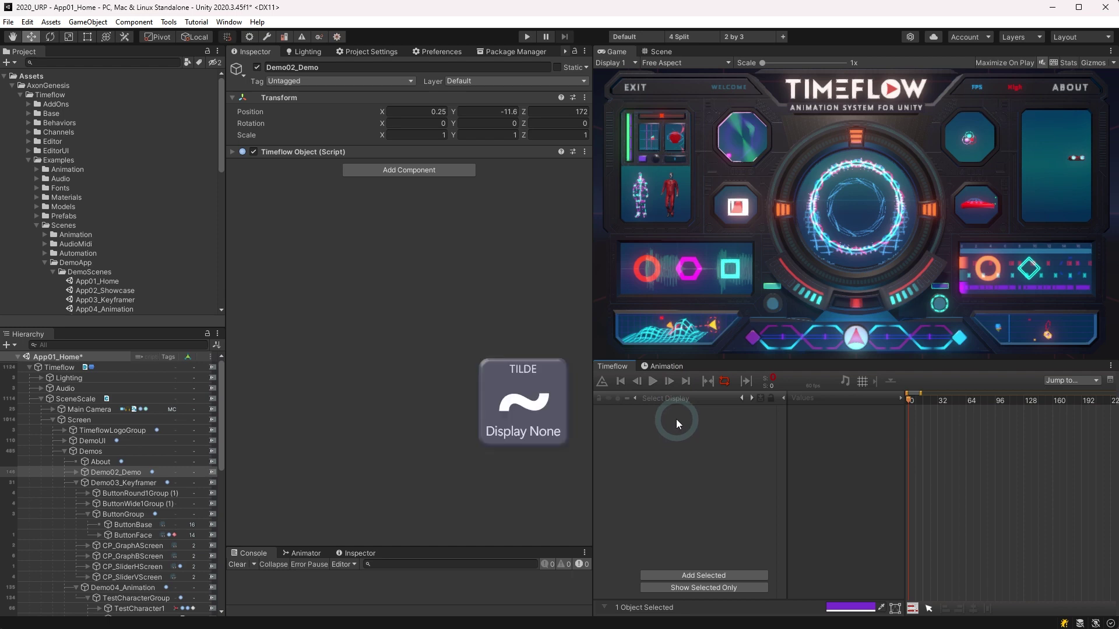
Set the Timeflow display to Everything and look through the full object list down to Demo12_MidiReactive.
{"action": "left_click", "coordinate": [676, 399]}
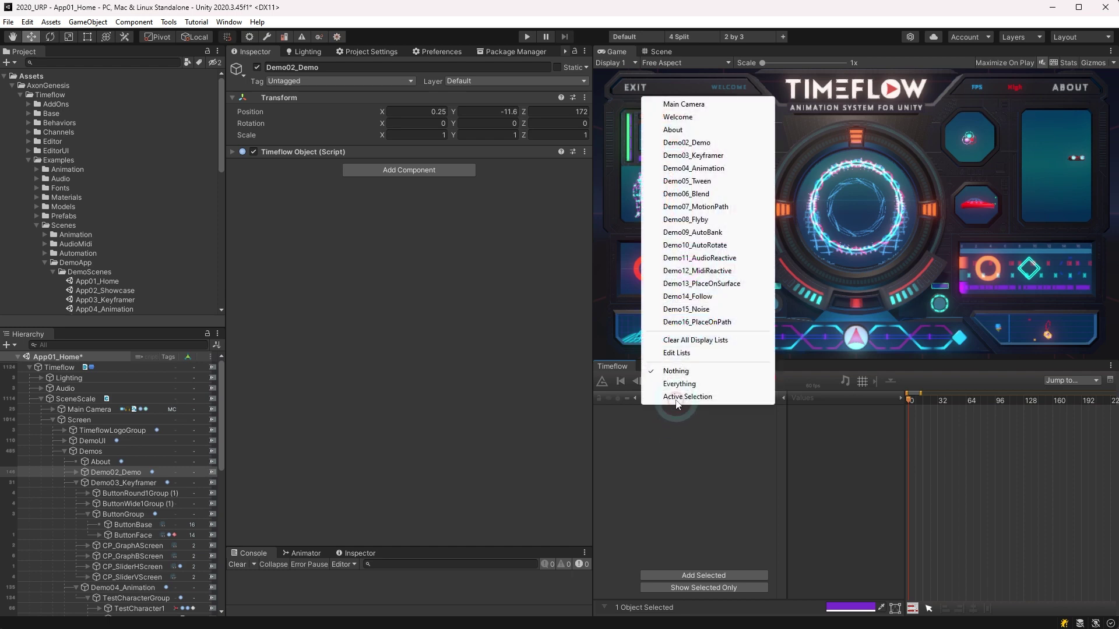
{"action": "left_click", "coordinate": [677, 386]}
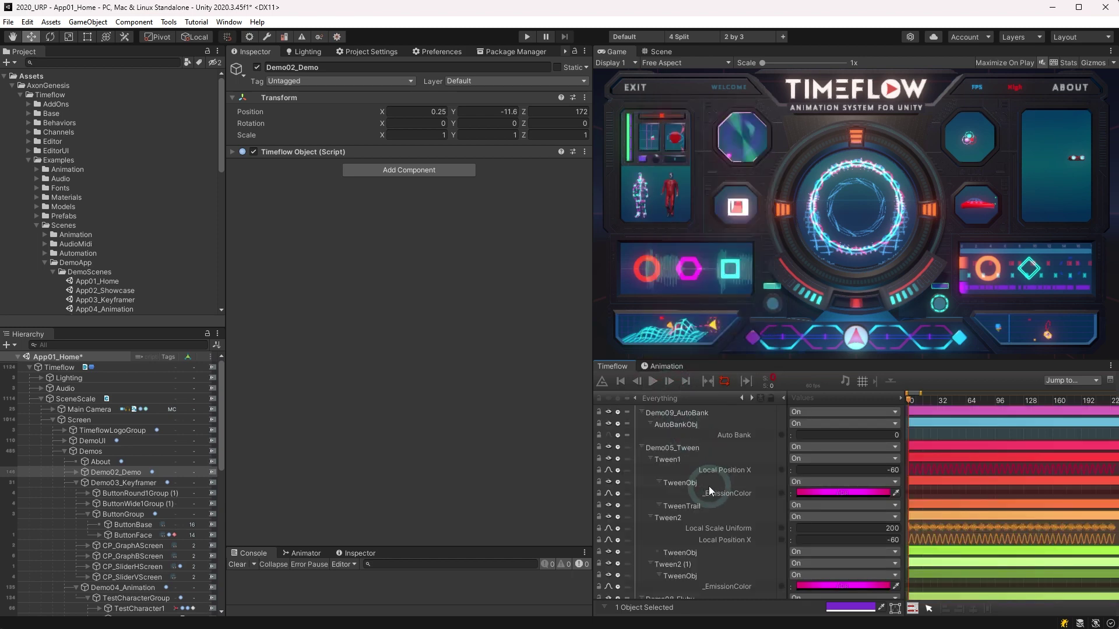
{"action": "key", "text": "ctrl+alt+grave"}
{"action": "scroll", "coordinate": [707, 485], "scroll_direction": "down", "scroll_amount": 6}
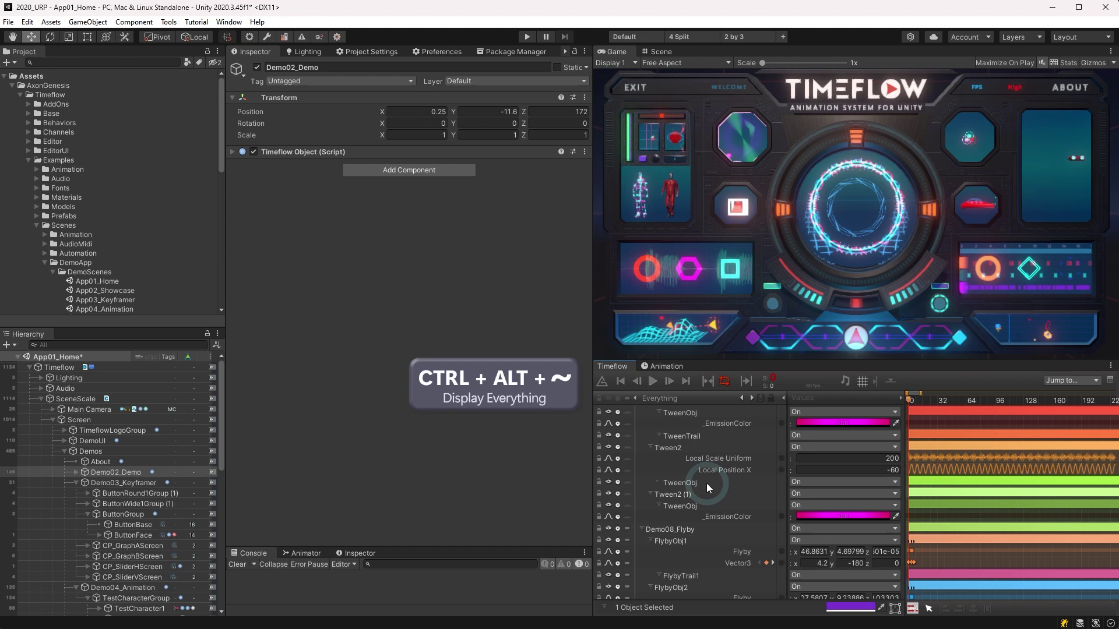
{"action": "scroll", "coordinate": [706, 482], "scroll_direction": "down", "scroll_amount": 3}
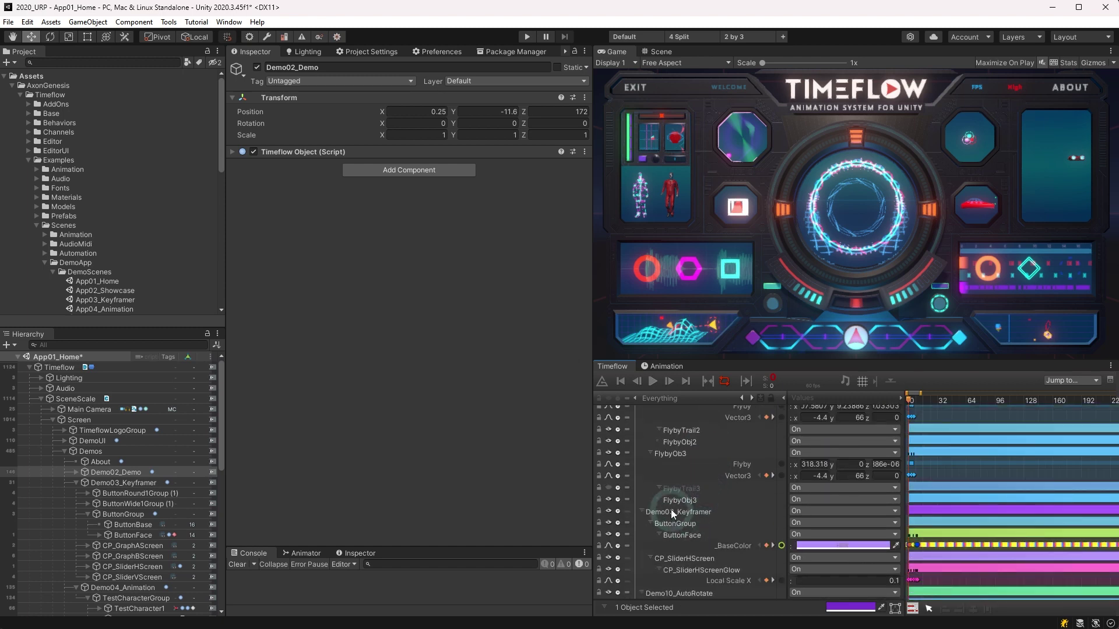
{"action": "scroll", "coordinate": [673, 505], "scroll_direction": "down", "scroll_amount": 8}
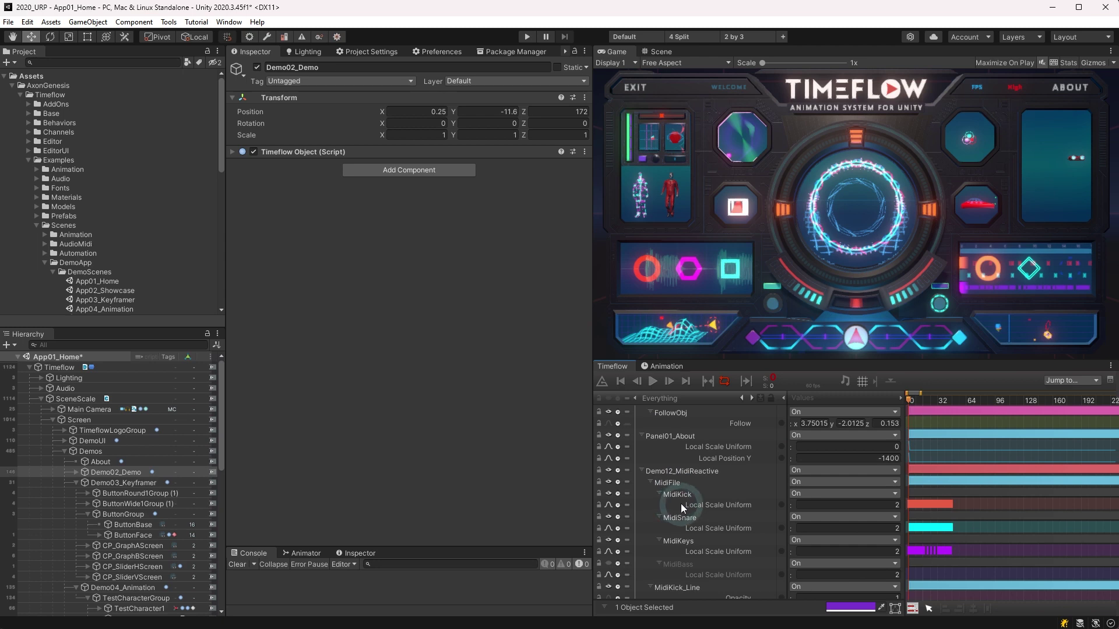
Select Demo12_MidiReactive in the Timeflow list and set the display to Active Selection.
{"action": "left_click", "coordinate": [680, 471]}
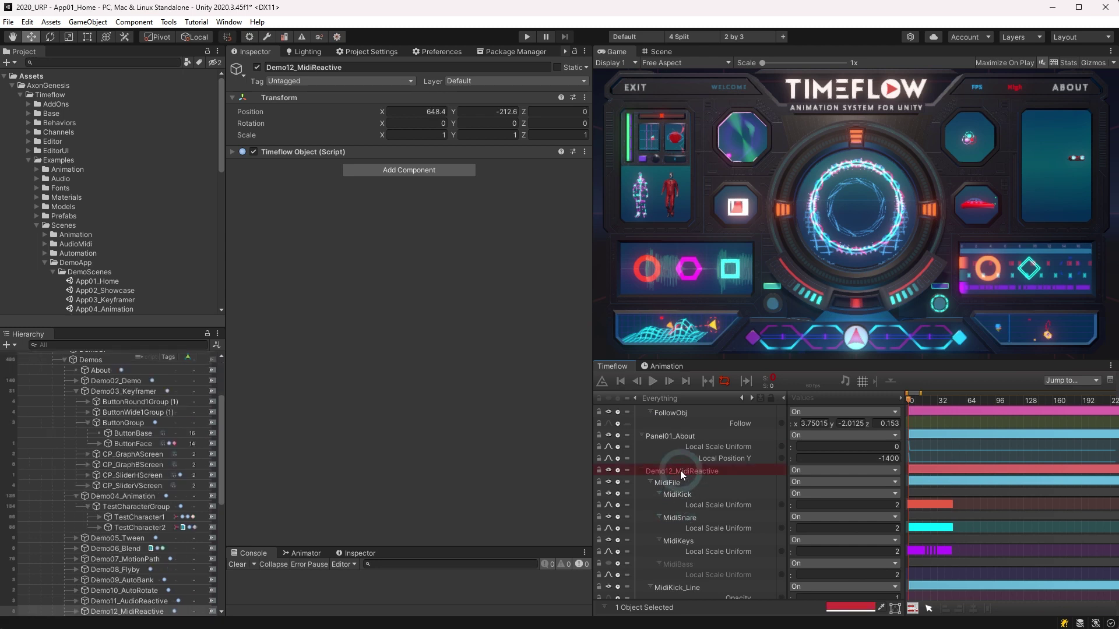
{"action": "left_click", "coordinate": [669, 384]}
{"action": "left_click", "coordinate": [667, 397]}
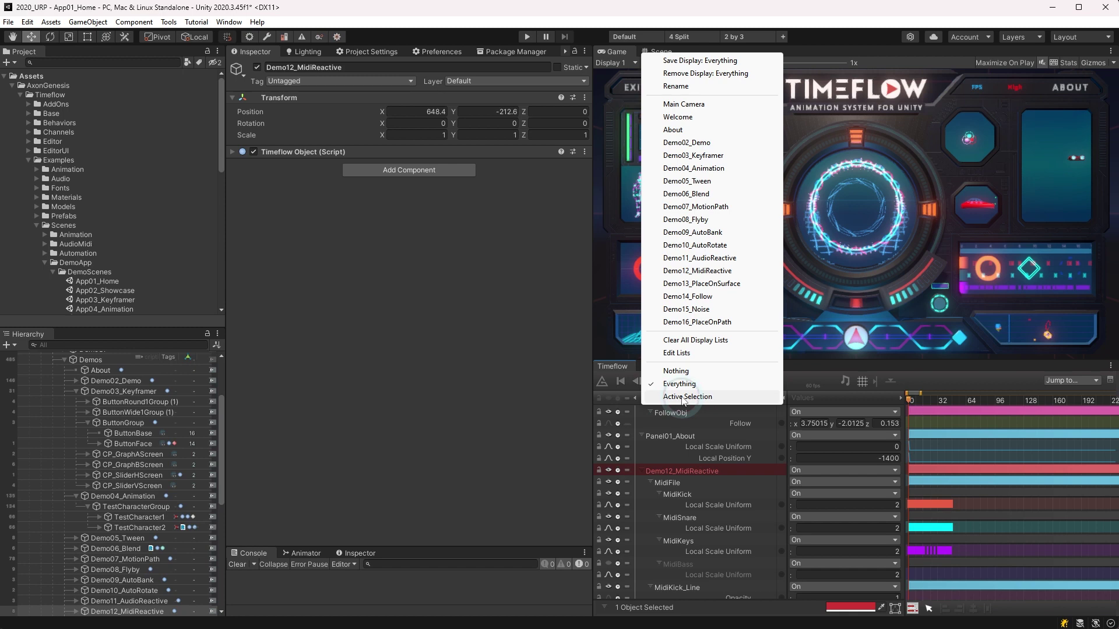
{"action": "left_click", "coordinate": [683, 397]}
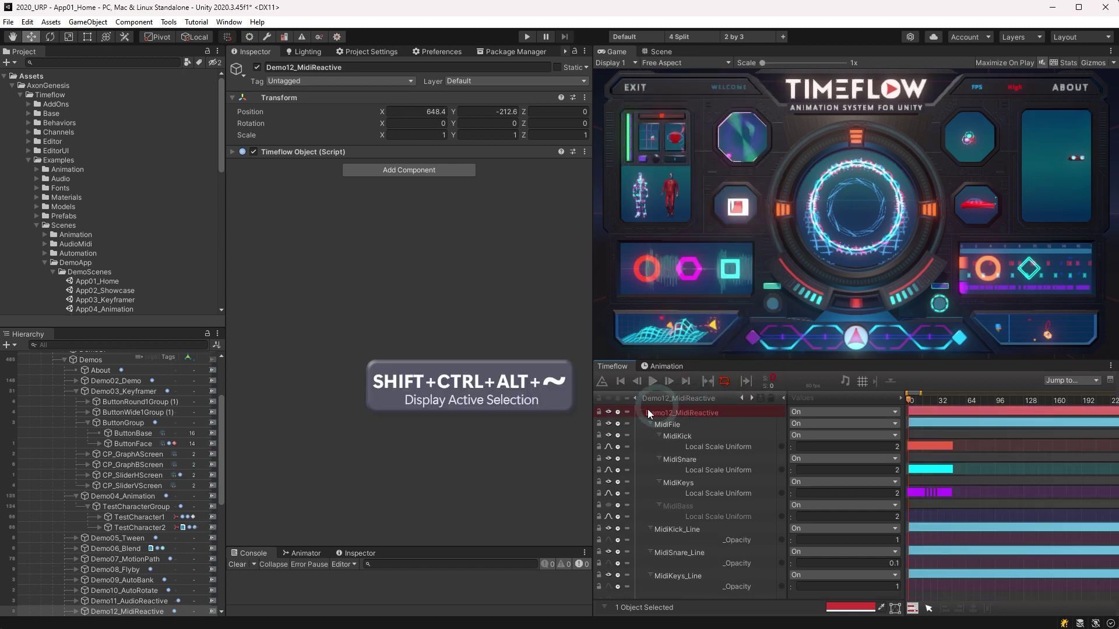
View the tracks of Demo04_Animation, Demo03_Keyframer and Demo02_Demo by selecting each object in turn.
{"action": "left_click", "coordinate": [101, 494]}
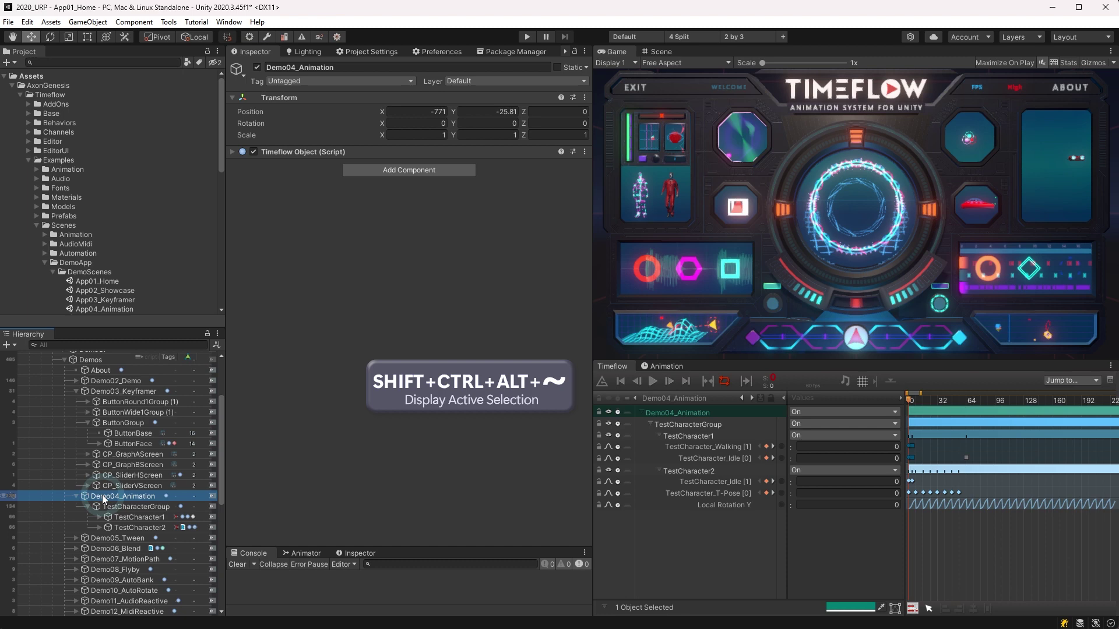
{"action": "left_click", "coordinate": [114, 391]}
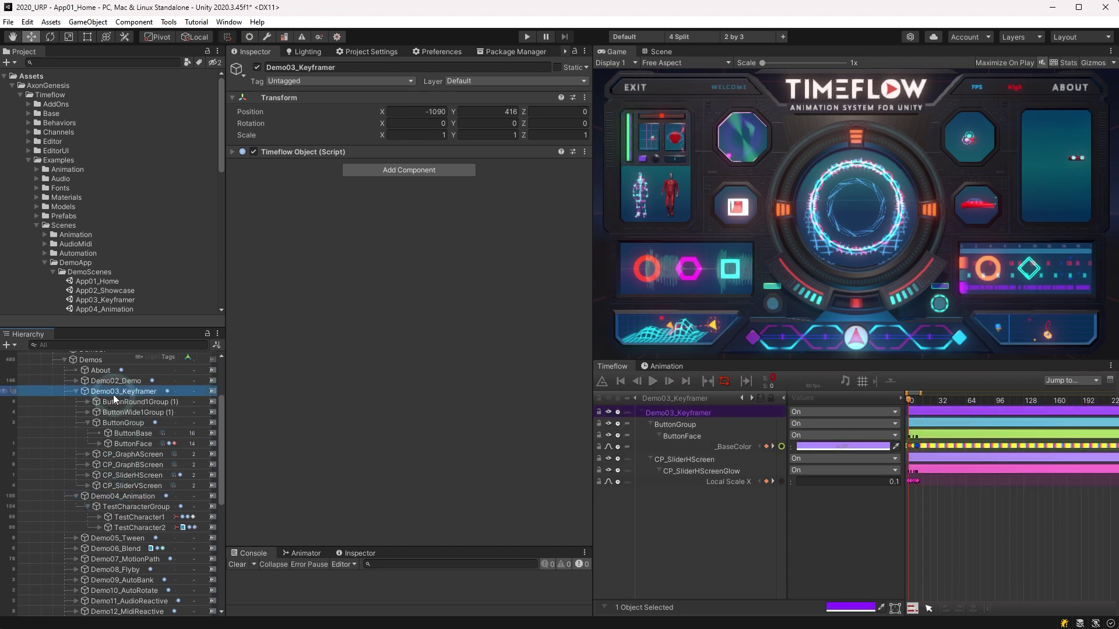
{"action": "left_click", "coordinate": [111, 380]}
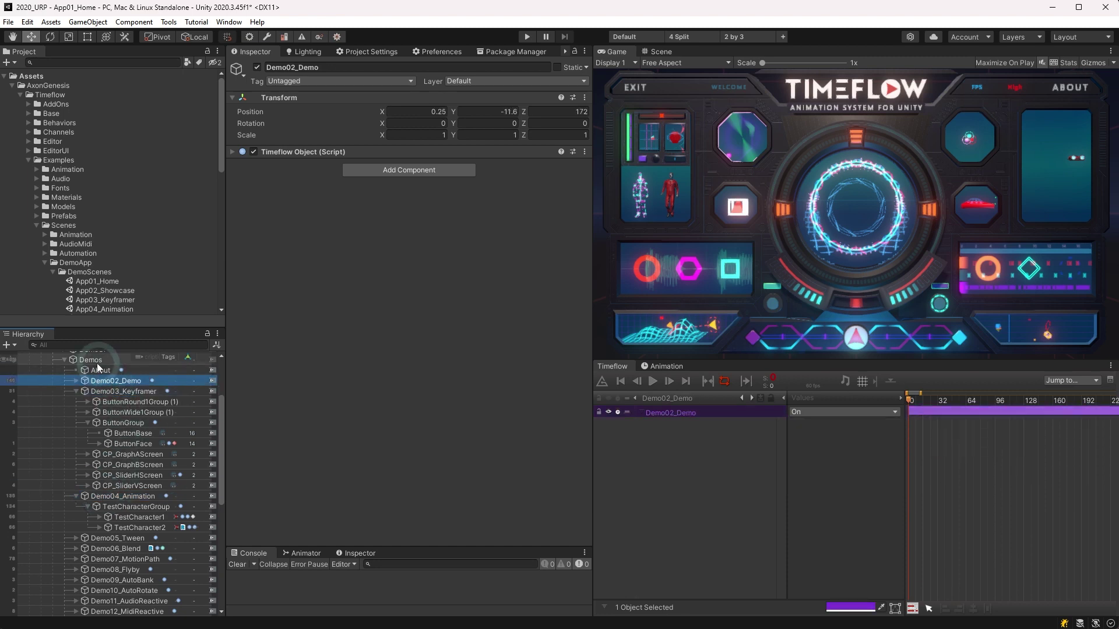
Check what Timeflow displays for the Demos, Screen, Main Camera and SceneScale objects by selecting each in turn.
{"action": "left_click", "coordinate": [93, 360]}
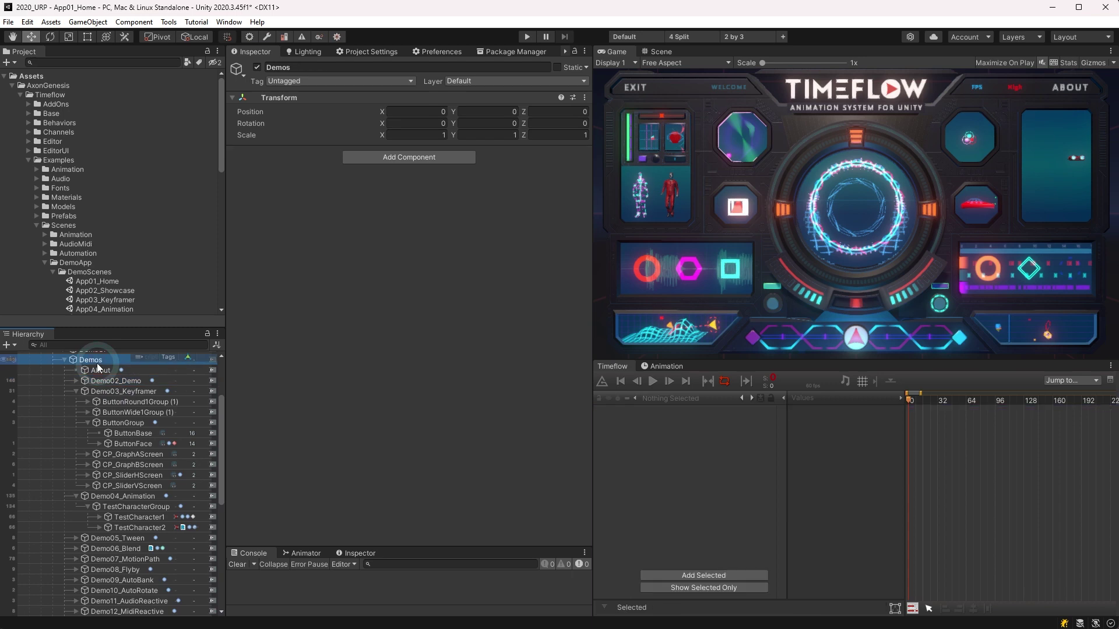
{"action": "scroll", "coordinate": [97, 368], "scroll_direction": "up", "scroll_amount": 3}
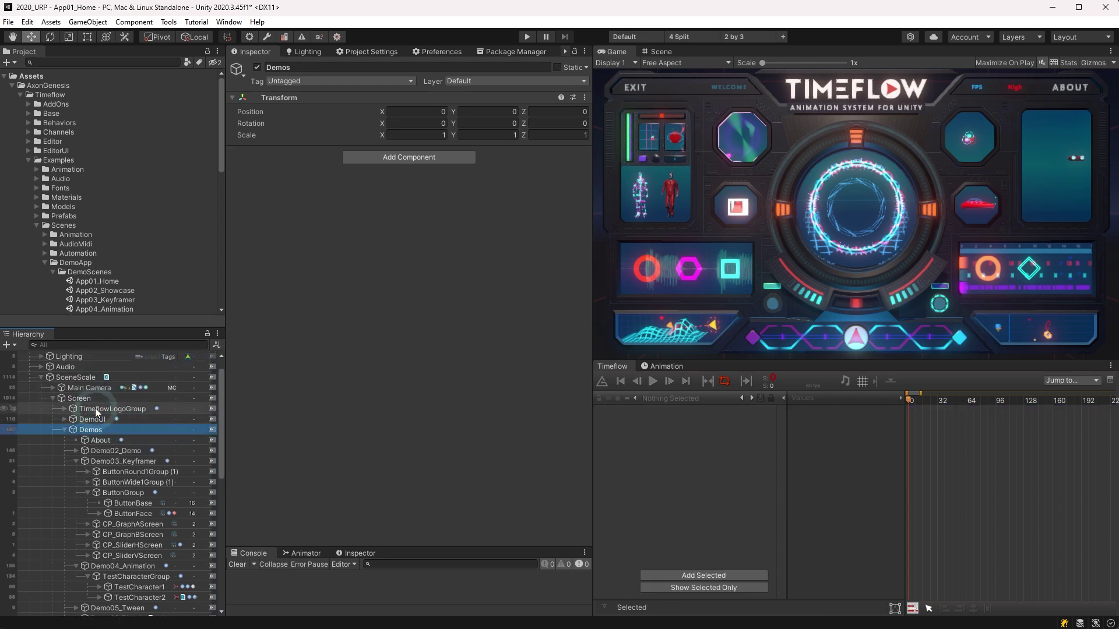
{"action": "left_click", "coordinate": [96, 399]}
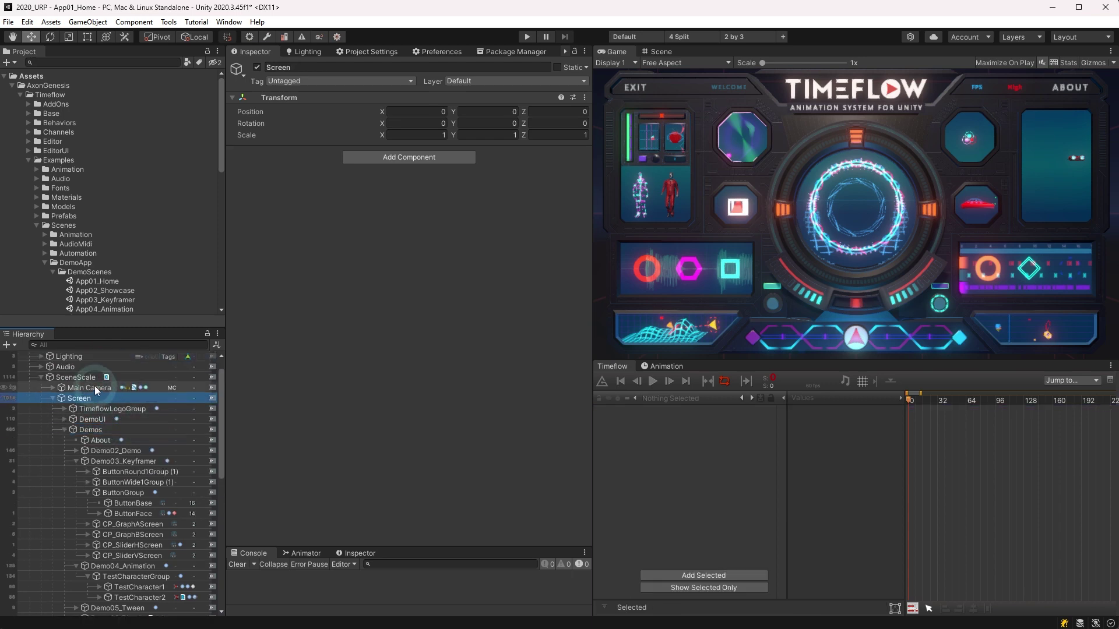
{"action": "left_click", "coordinate": [93, 387]}
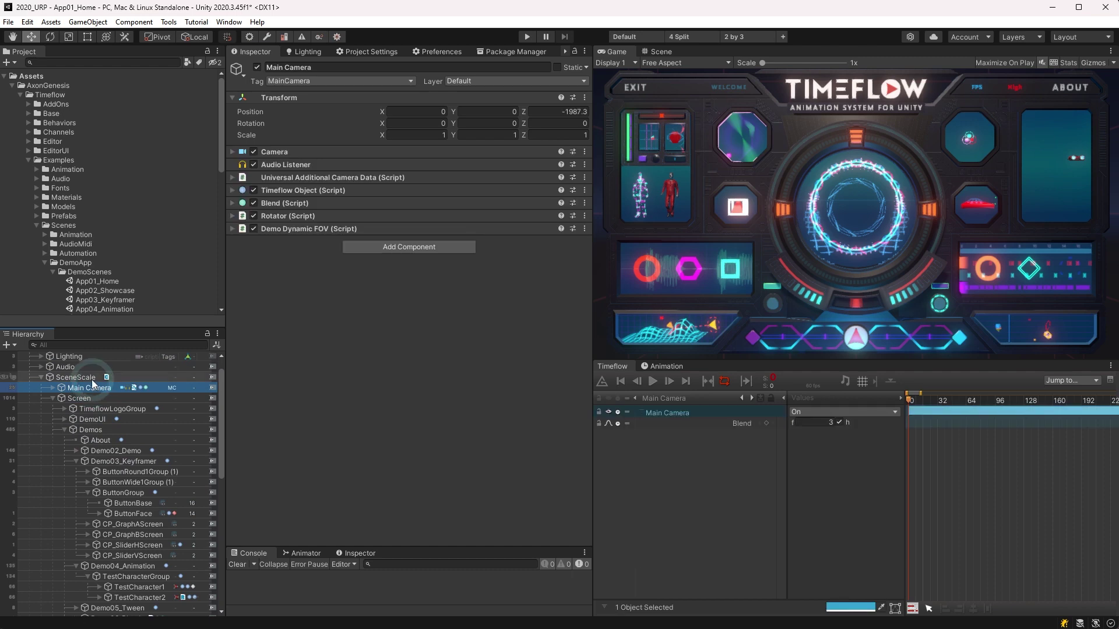
{"action": "left_click", "coordinate": [92, 379]}
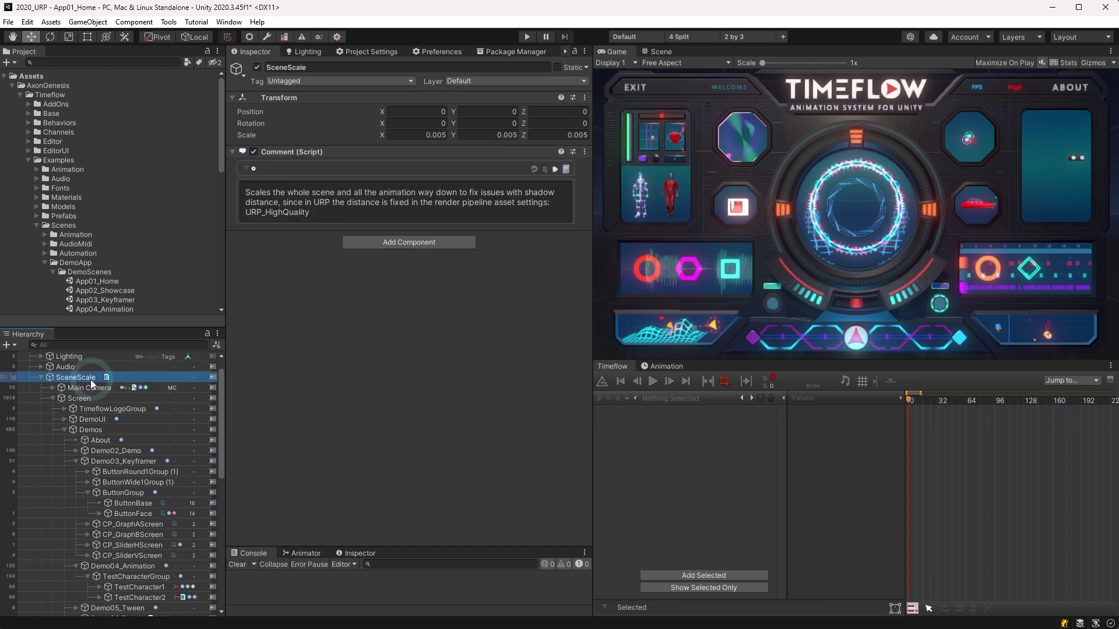
Show Demo03_Keyframer in Timeflow by selecting it and lock the display list.
{"action": "left_click", "coordinate": [86, 398]}
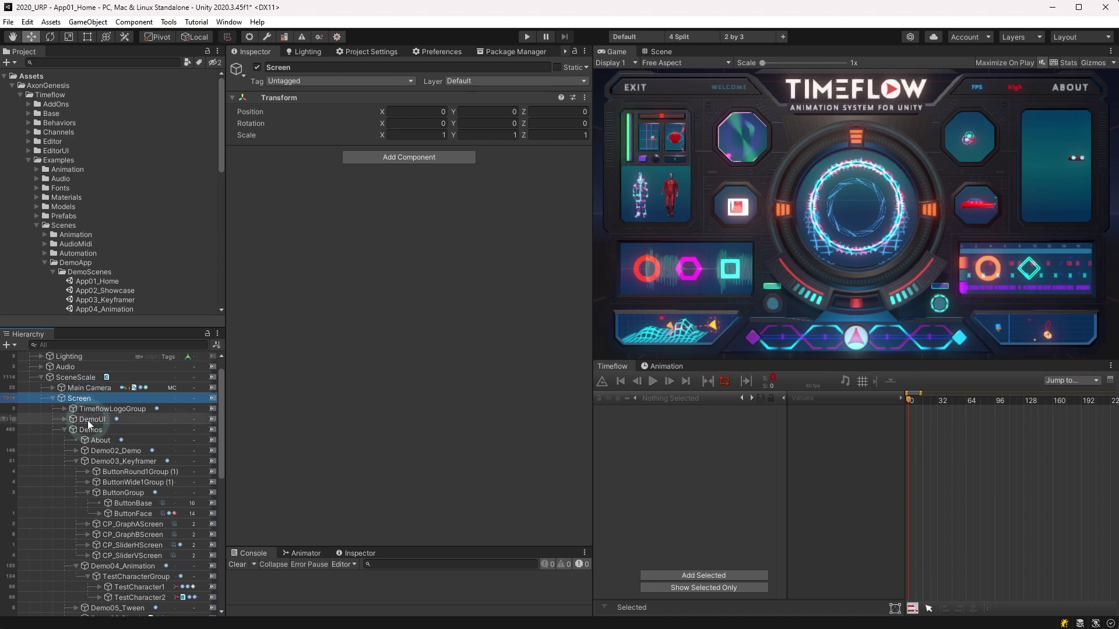
{"action": "left_click", "coordinate": [114, 461]}
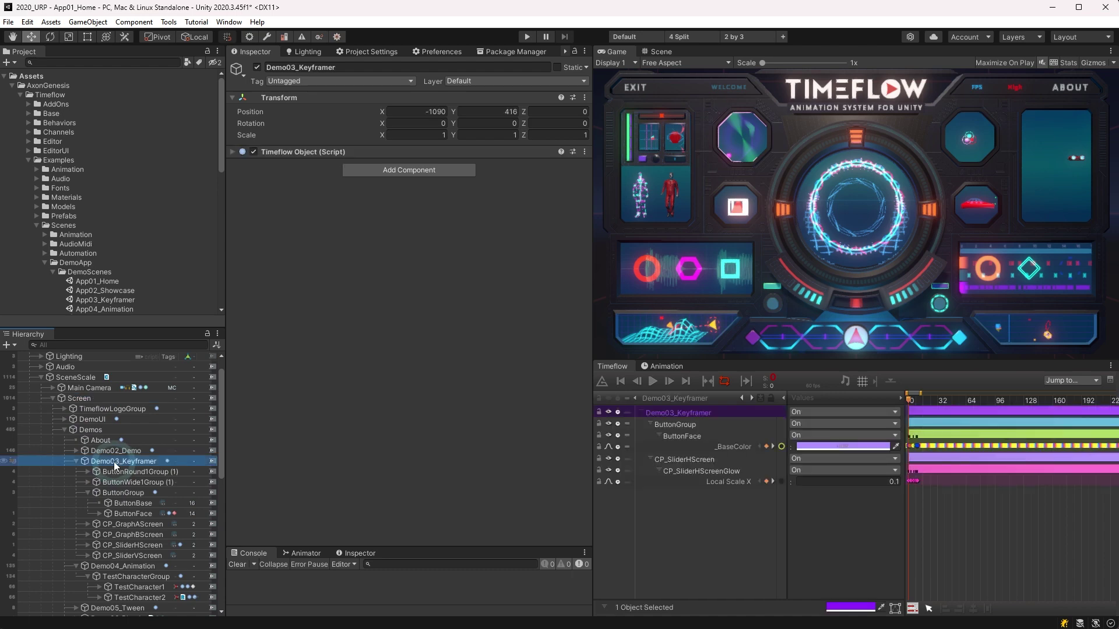
{"action": "left_click", "coordinate": [802, 398]}
{"action": "left_click", "coordinate": [771, 399]}
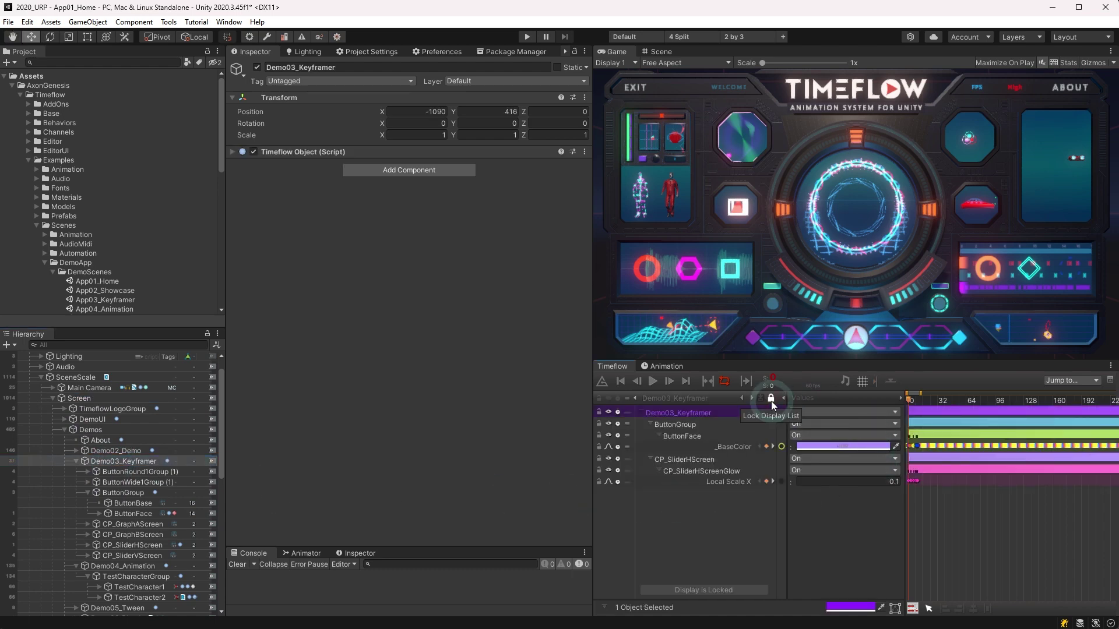
Select Demo02_Demo to test the locked display, and unlock the display list.
{"action": "left_click", "coordinate": [102, 452]}
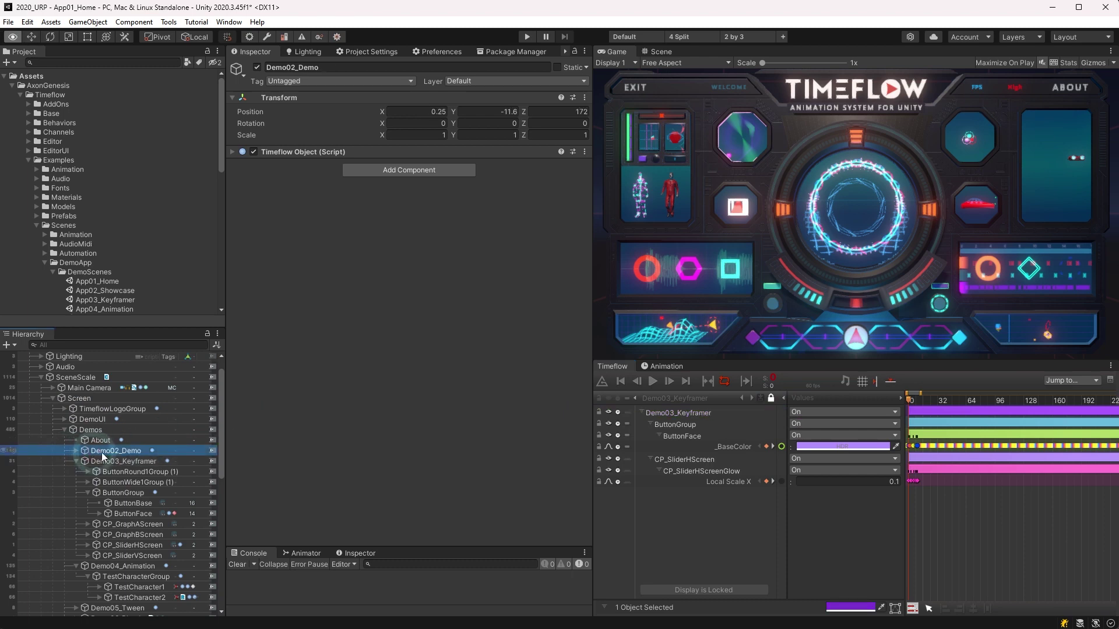
{"action": "left_click", "coordinate": [673, 396]}
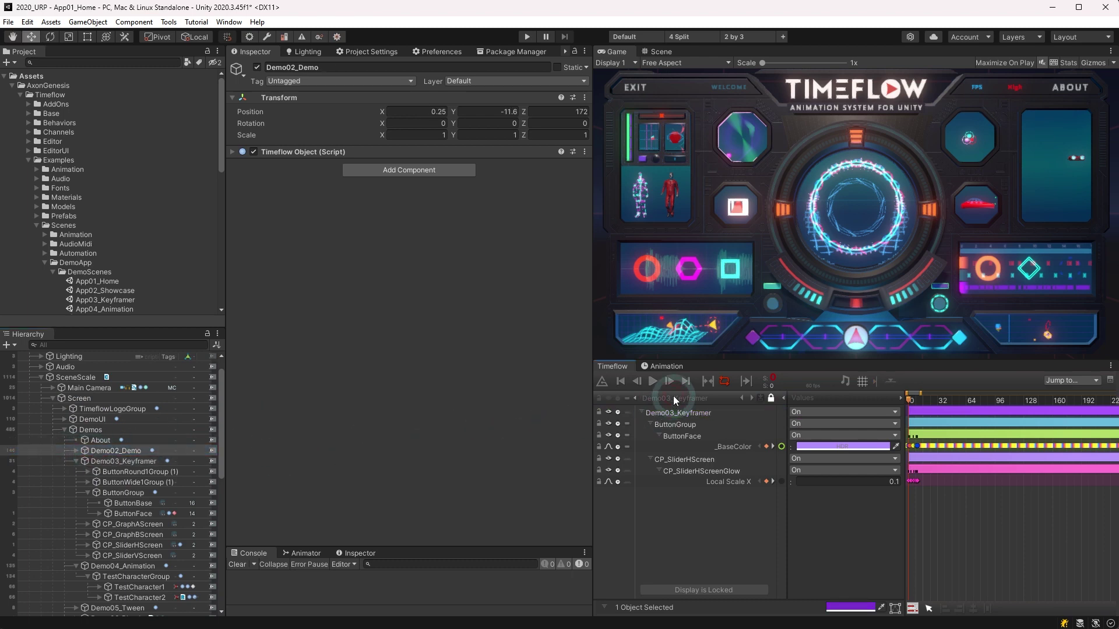
{"action": "left_click", "coordinate": [770, 399]}
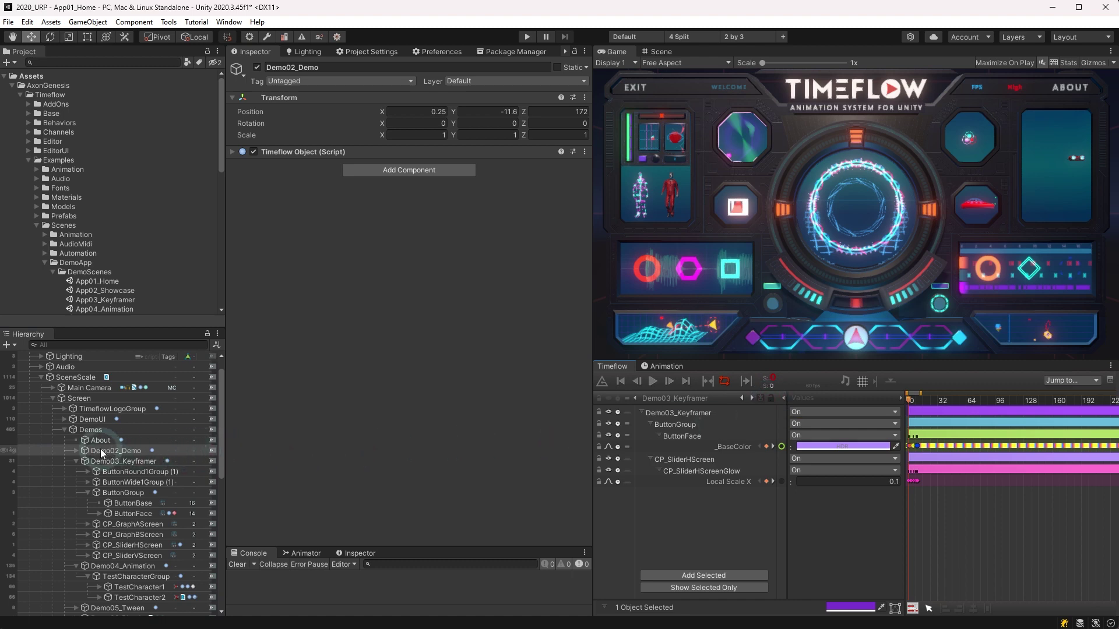
Select the DemoUI object and save its Timeflow view as a display list.
{"action": "left_click", "coordinate": [93, 433]}
{"action": "left_click", "coordinate": [92, 419]}
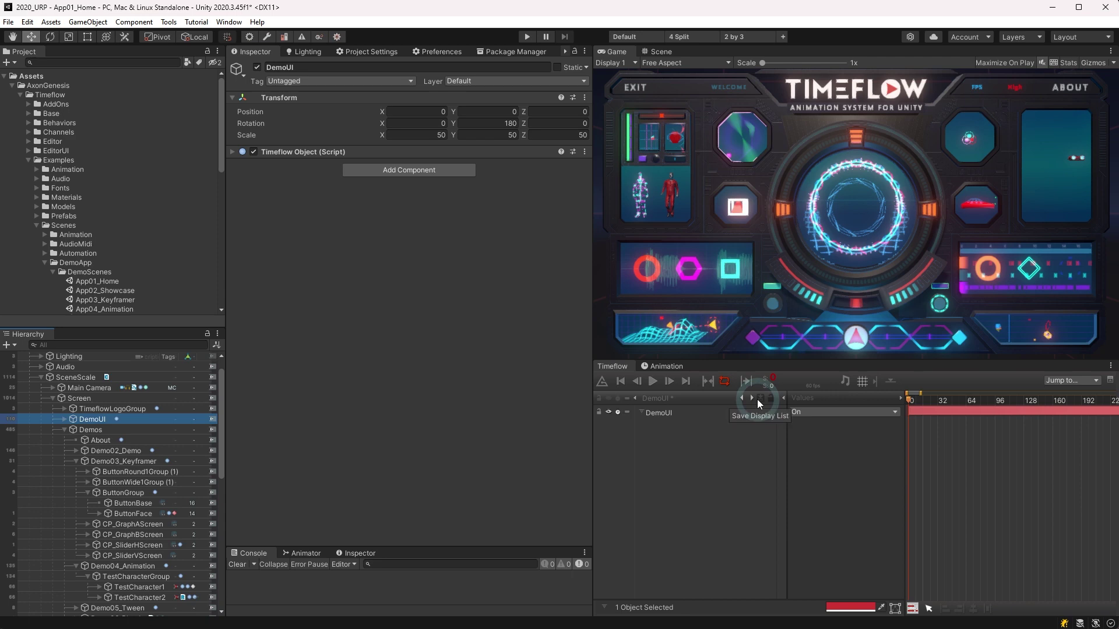
{"action": "left_click", "coordinate": [759, 400]}
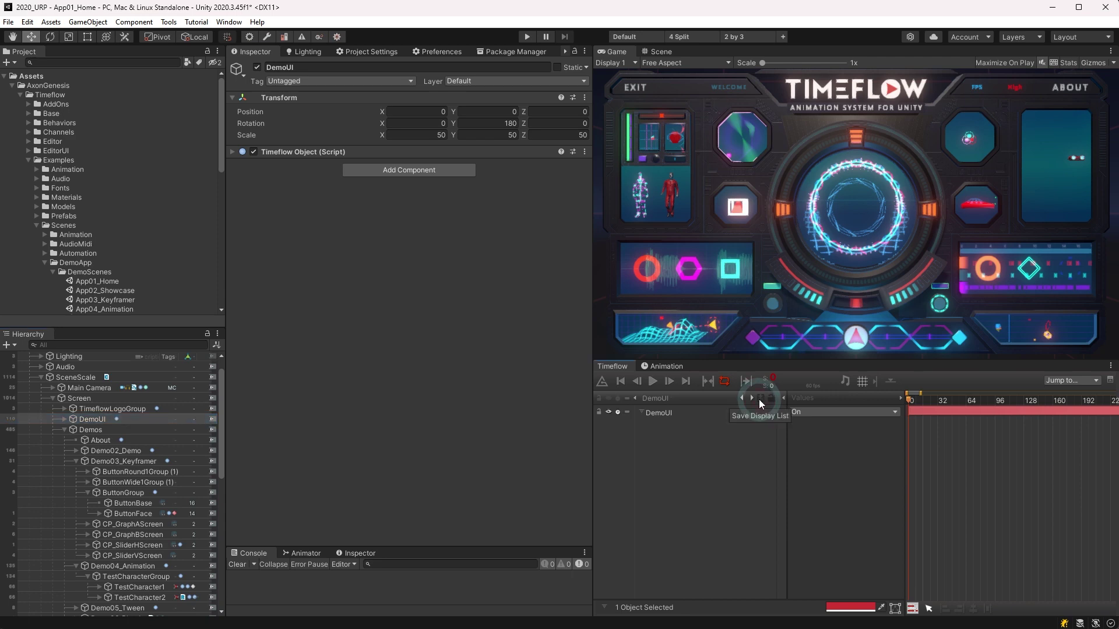
View the saved display list Demo09_AutoBank, followed by Demo11_AudioReactive, in Timeflow.
{"action": "left_click", "coordinate": [703, 398]}
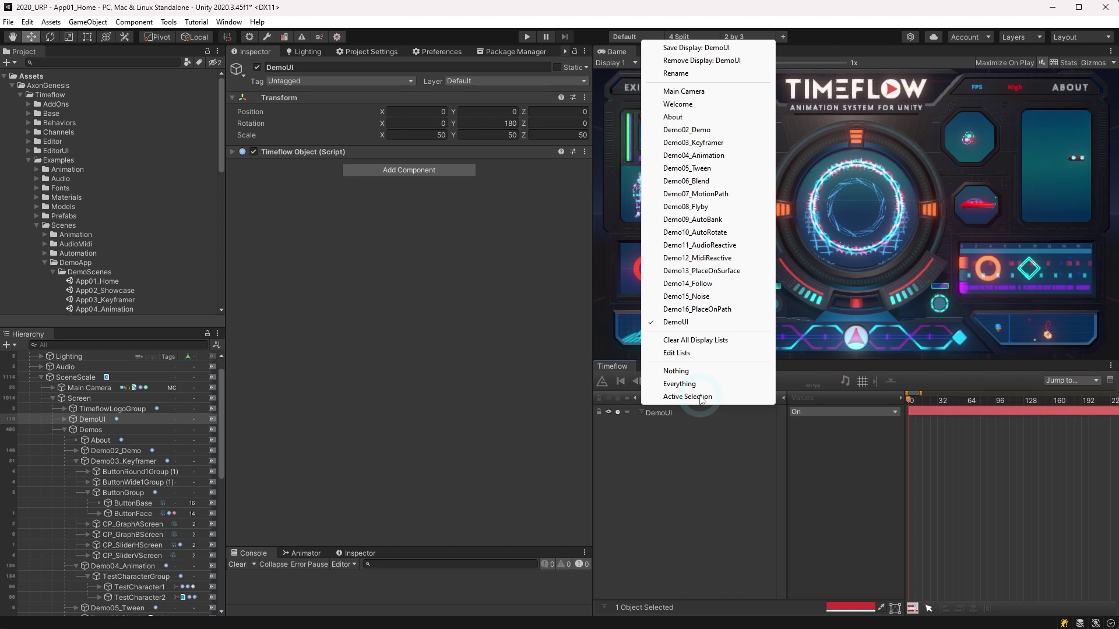
{"action": "left_click", "coordinate": [701, 220]}
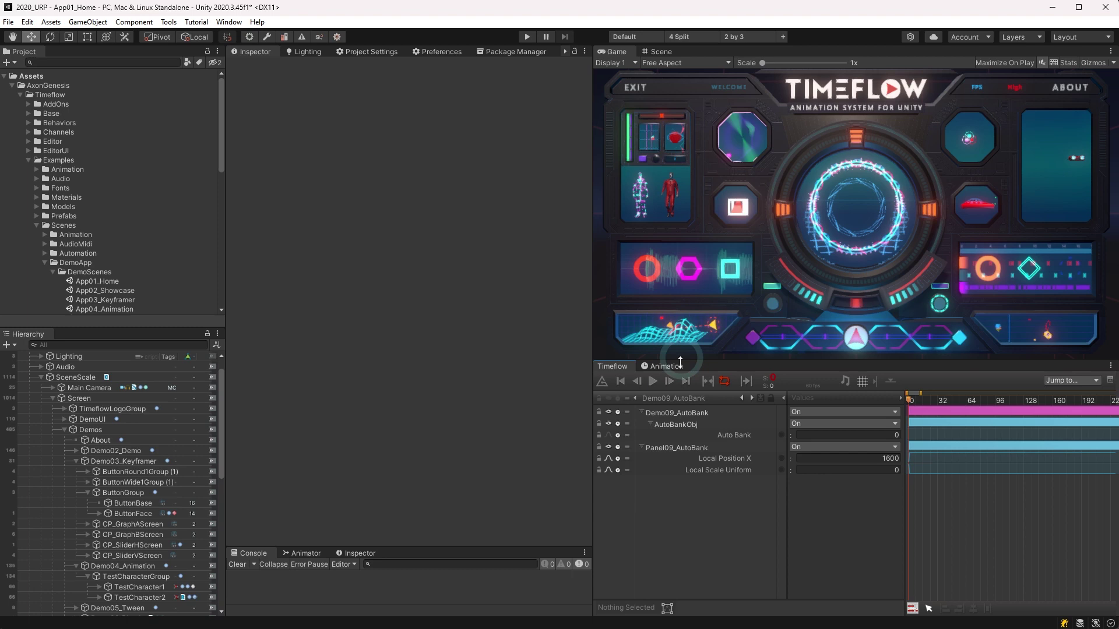
{"action": "left_click", "coordinate": [676, 398]}
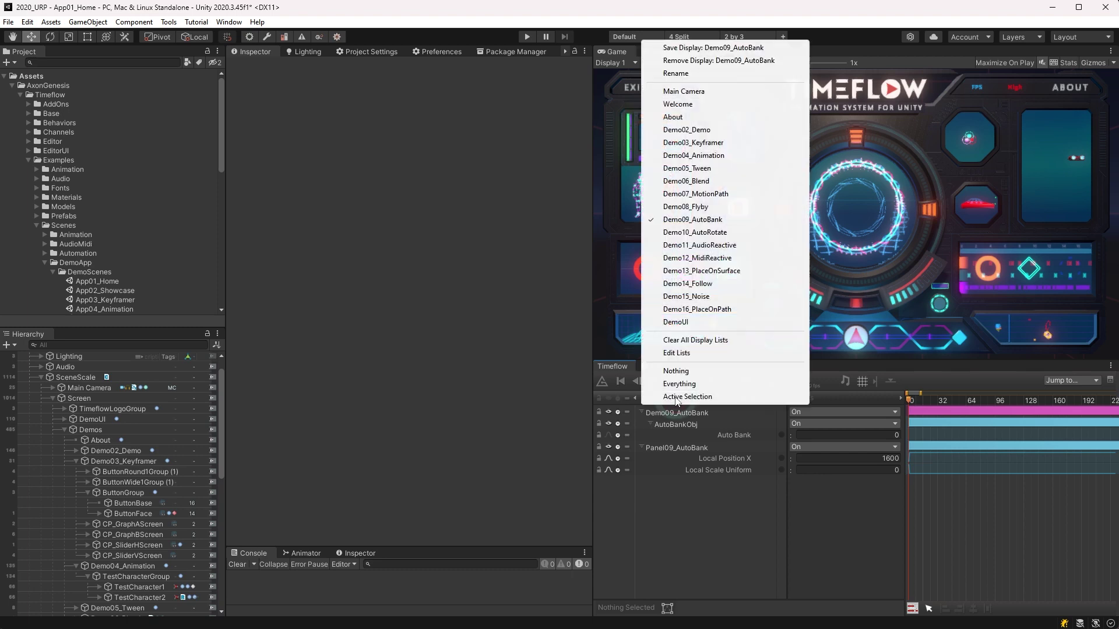
{"action": "left_click", "coordinate": [690, 247]}
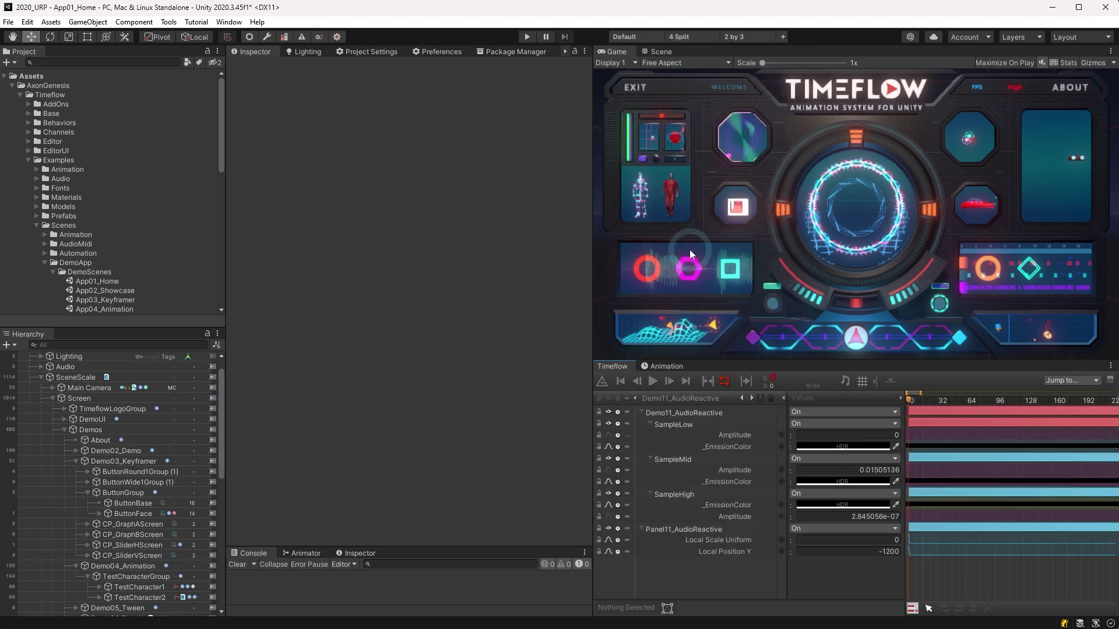
Open the saved display lists for editing and lock the Inspector on the Timeflow object.
{"action": "left_click", "coordinate": [686, 399]}
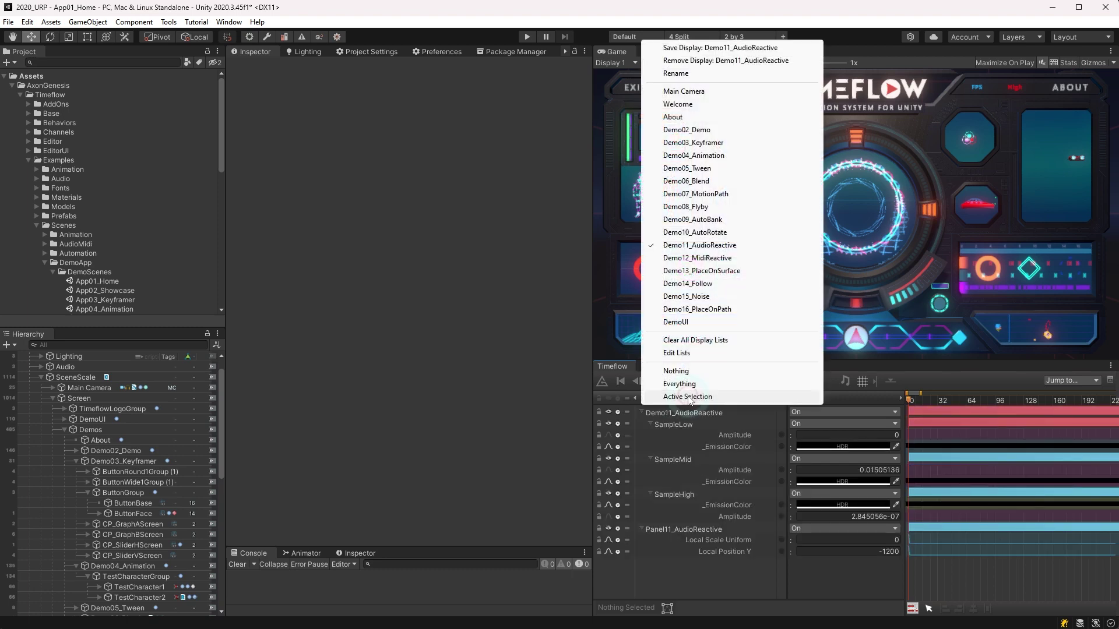
{"action": "left_click", "coordinate": [691, 355]}
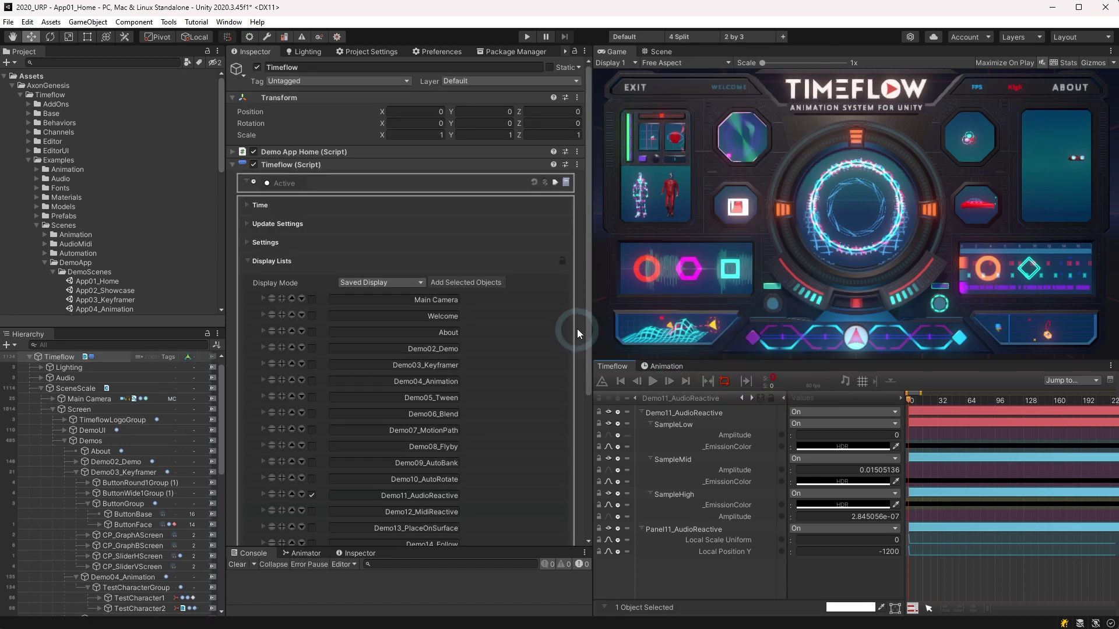
{"action": "left_click_drag", "start_coordinate": [589, 319], "coordinate": [588, 384]}
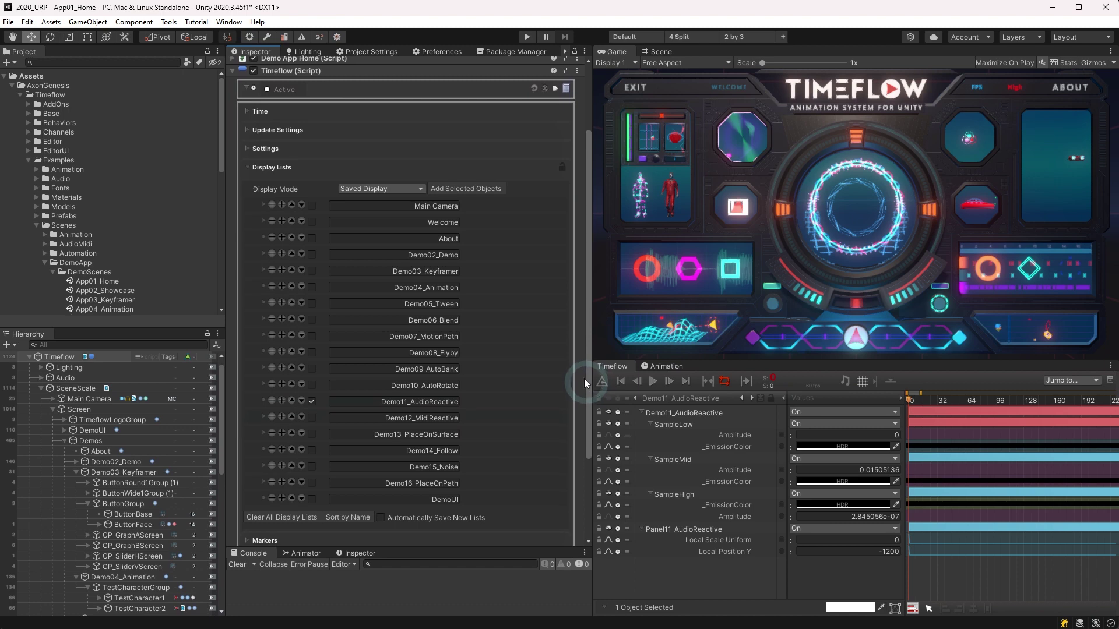
{"action": "left_click", "coordinate": [565, 57]}
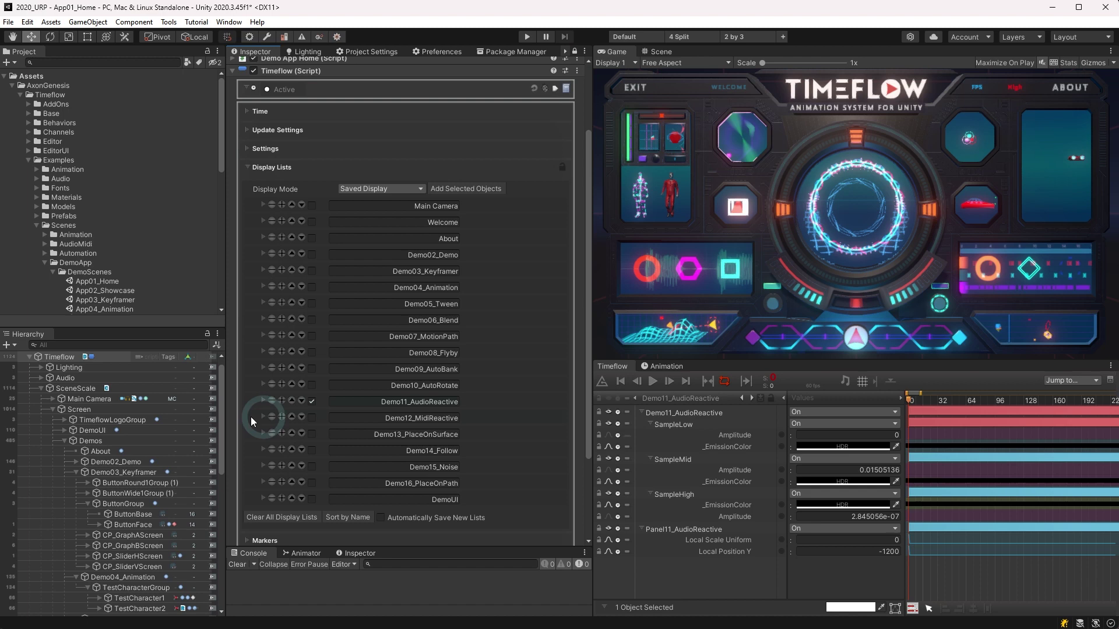
Add the TimeflowLogoGroup object as a new entry in the Display Lists.
{"action": "left_click", "coordinate": [72, 437]}
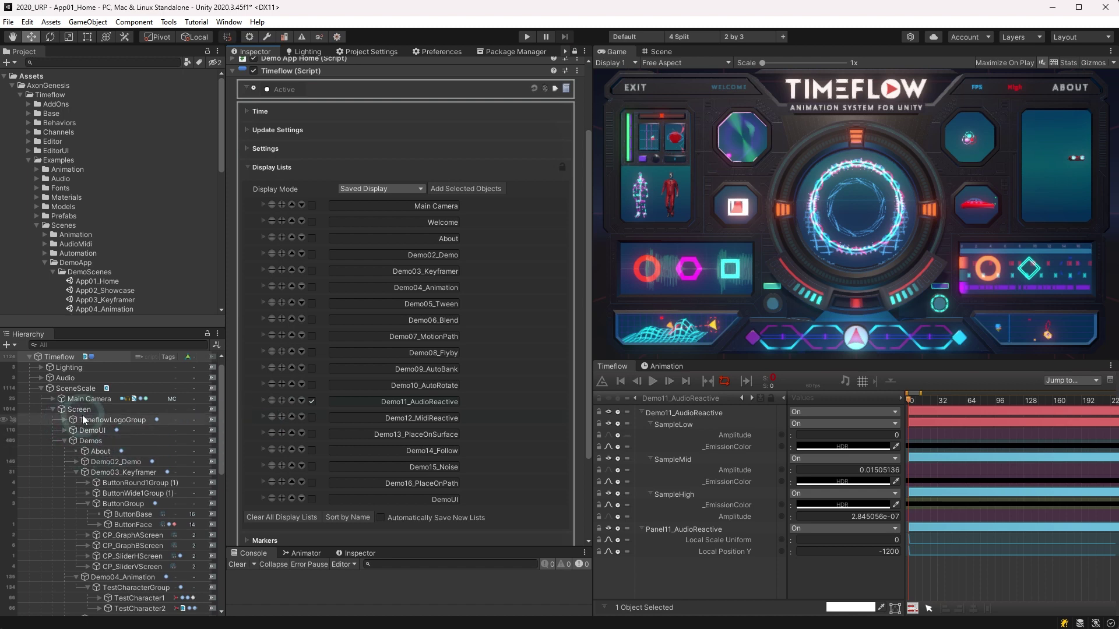
{"action": "left_click", "coordinate": [84, 418]}
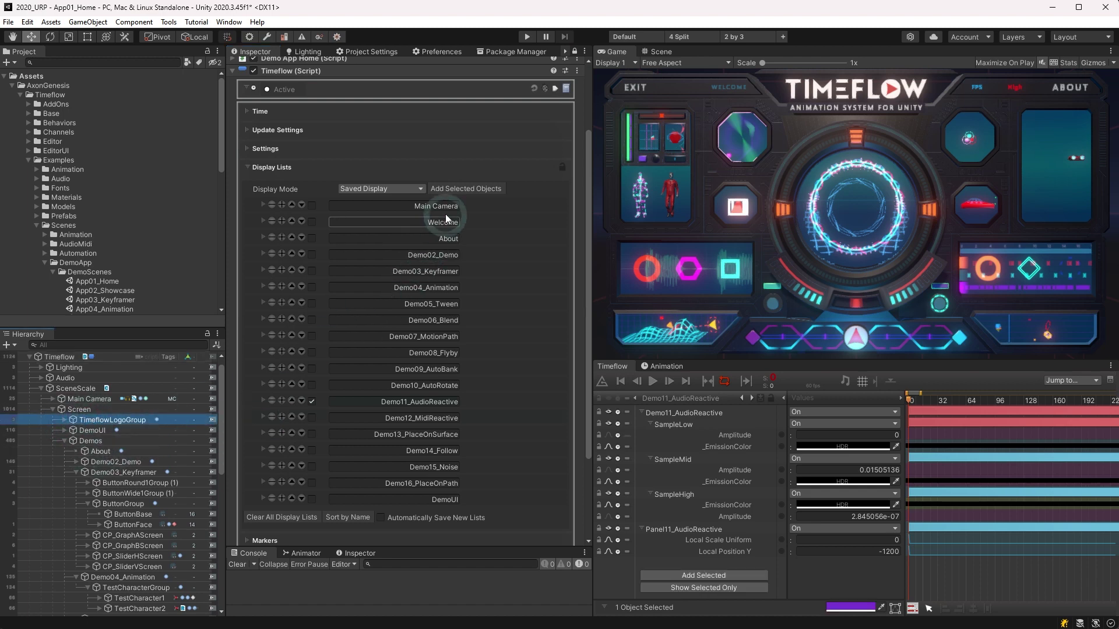
{"action": "left_click", "coordinate": [464, 190]}
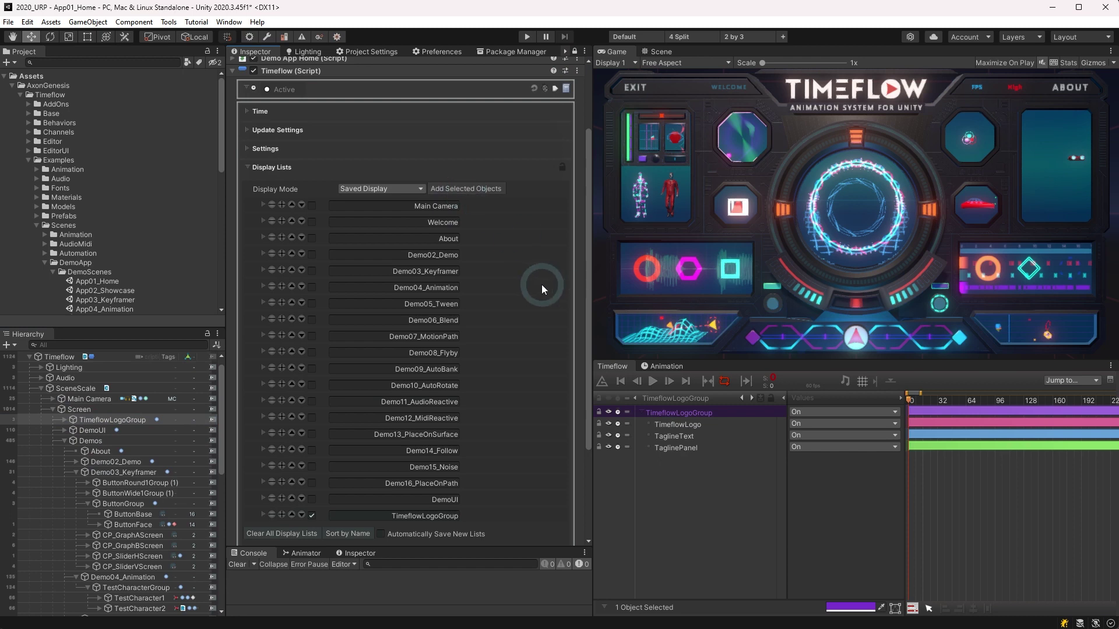
Add the child objects TimeflowLogo, TaglineText and TaglinePanel to the TimeflowLogoGroup display list.
{"action": "scroll", "coordinate": [541, 284], "scroll_direction": "down", "scroll_amount": 3}
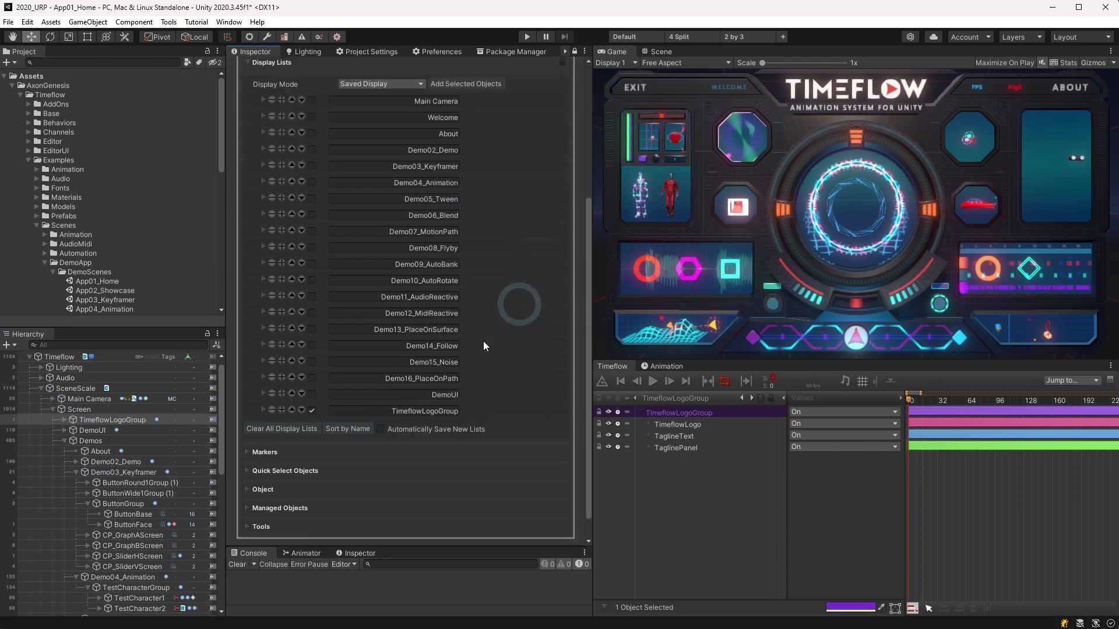
{"action": "left_click", "coordinate": [262, 411]}
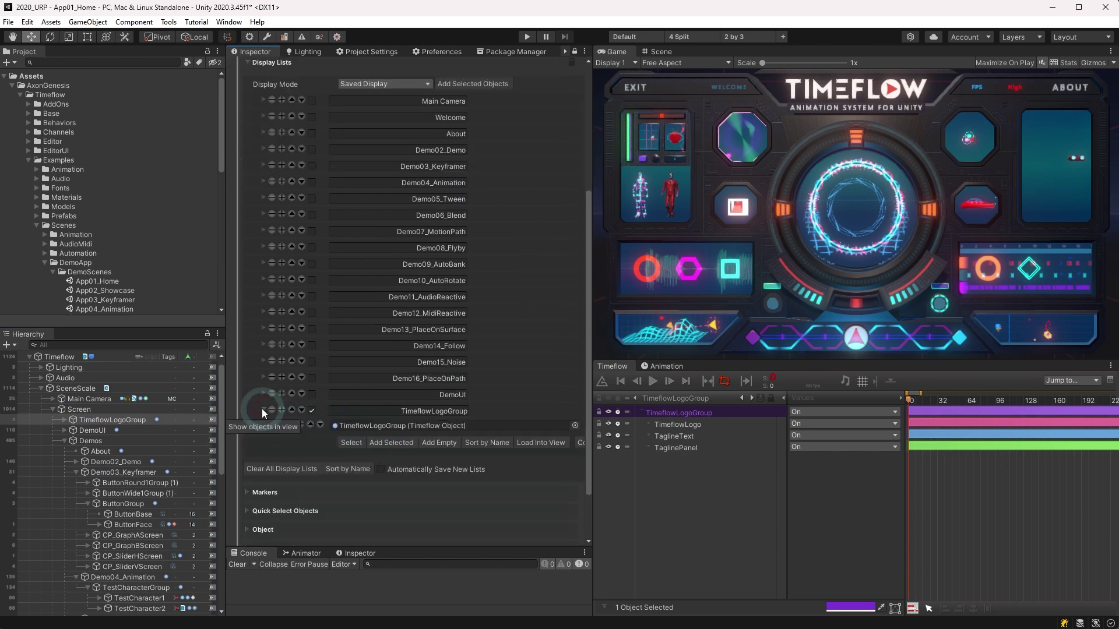
{"action": "left_click", "coordinate": [66, 420]}
{"action": "left_click", "coordinate": [98, 431]}
{"action": "left_click", "coordinate": [99, 450], "text": "shift"}
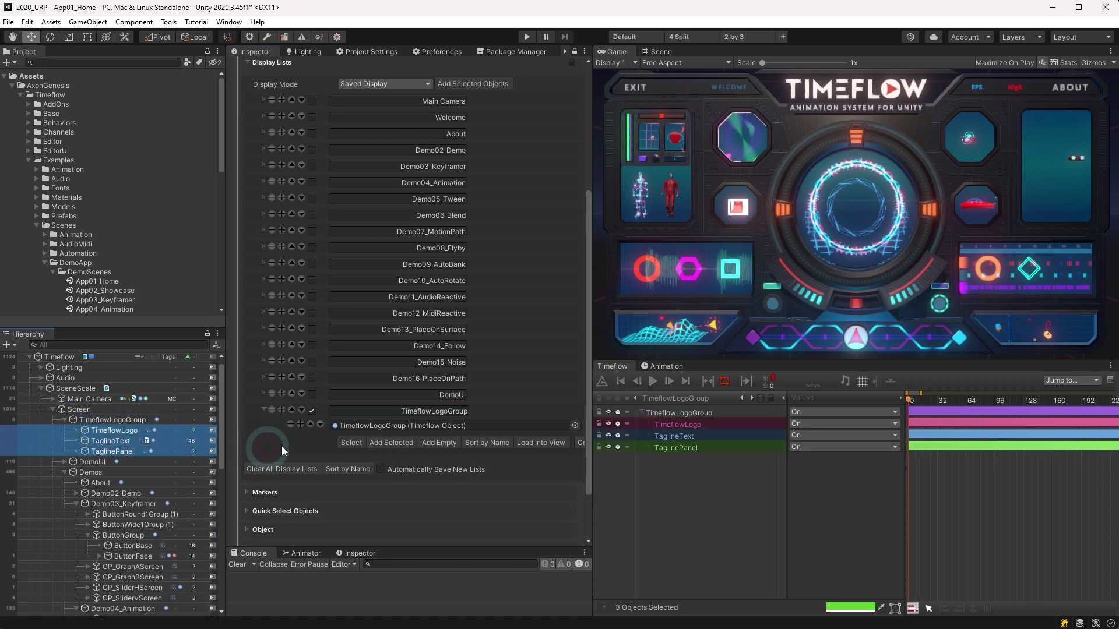
{"action": "left_click", "coordinate": [392, 442]}
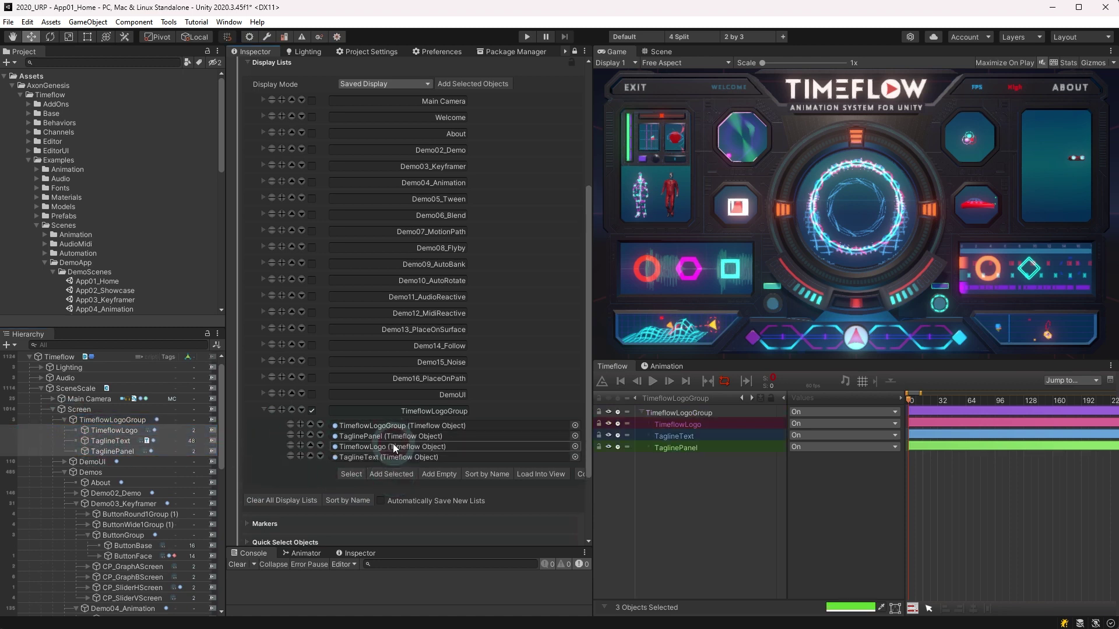
Unlock the Inspector and deselect all objects.
{"action": "left_click", "coordinate": [130, 420]}
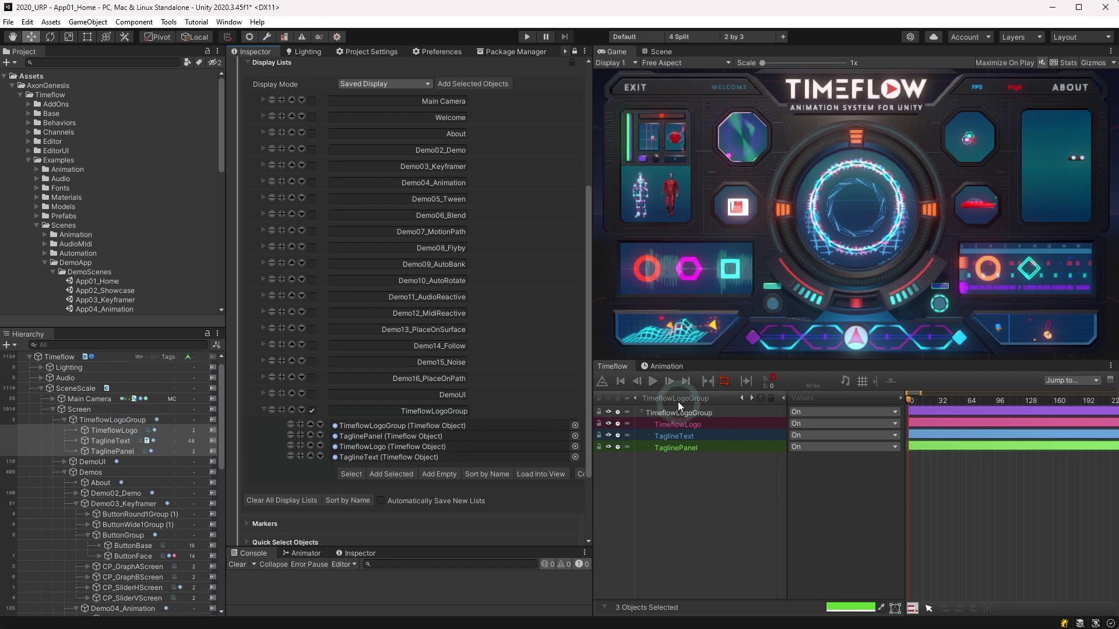
{"action": "left_click", "coordinate": [574, 51]}
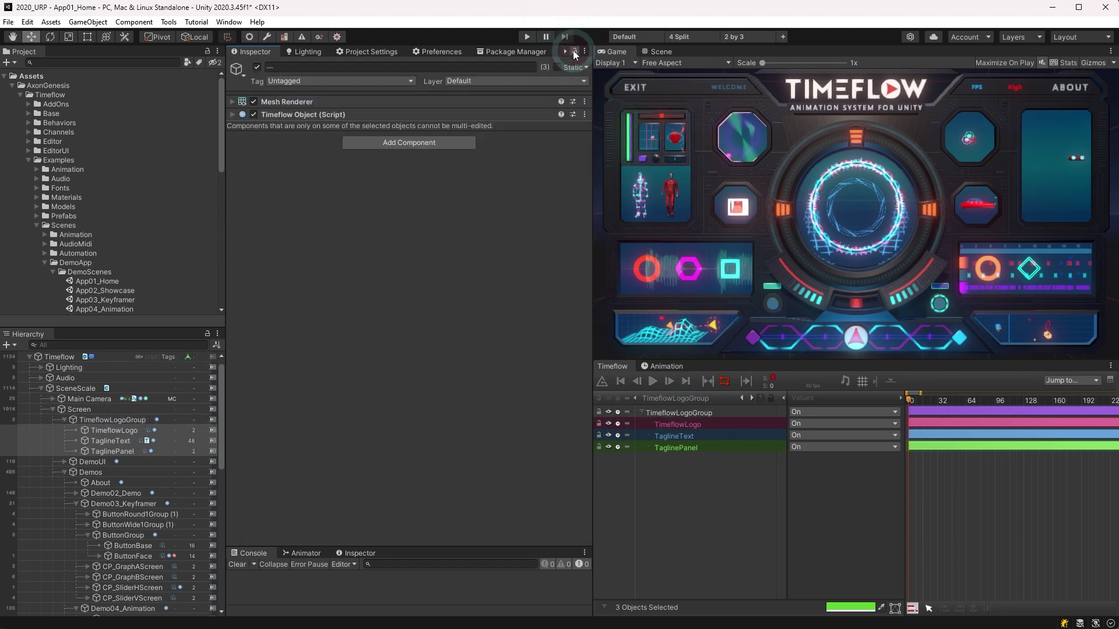
{"action": "left_click", "coordinate": [682, 484]}
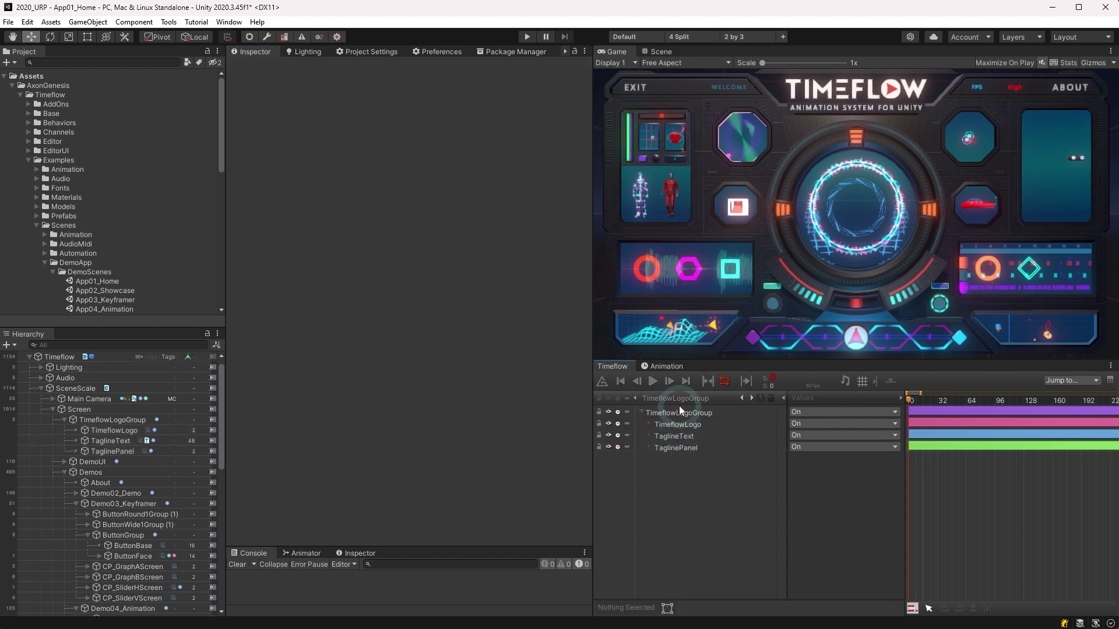
Step forward and back through the saved display lists, stopping at Demo03_Keyframer.
{"action": "left_click", "coordinate": [751, 397]}
{"action": "left_click", "coordinate": [751, 398]}
{"action": "left_click", "coordinate": [751, 397]}
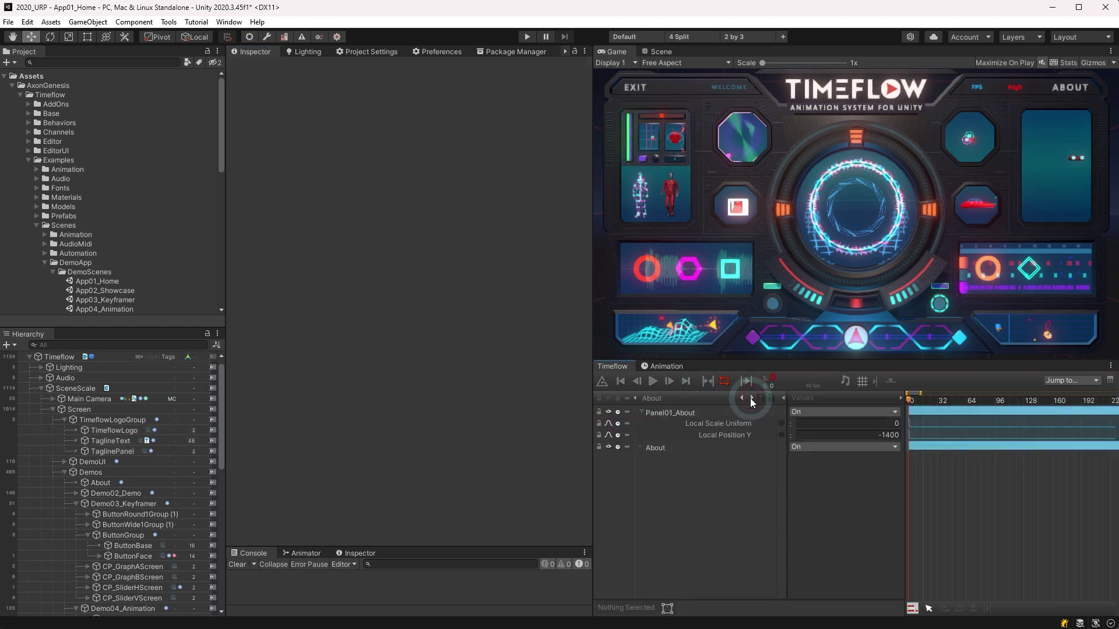
{"action": "left_click", "coordinate": [751, 398]}
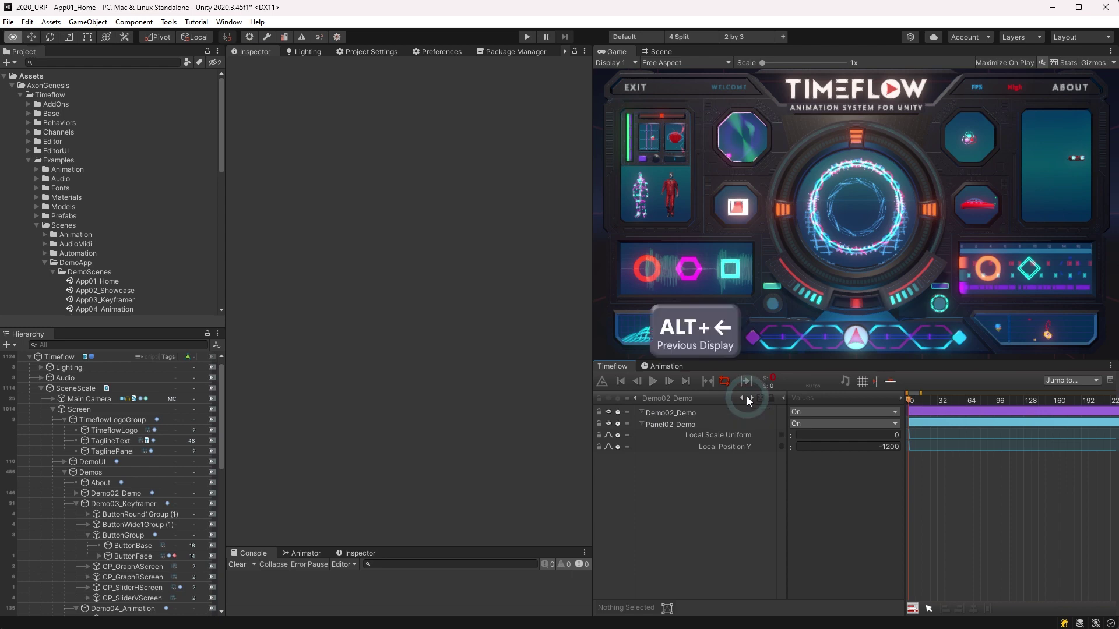
{"action": "left_click", "coordinate": [746, 396], "text": "alt"}
{"action": "left_click", "coordinate": [746, 396], "text": "alt"}
{"action": "left_click", "coordinate": [747, 398], "text": "alt"}
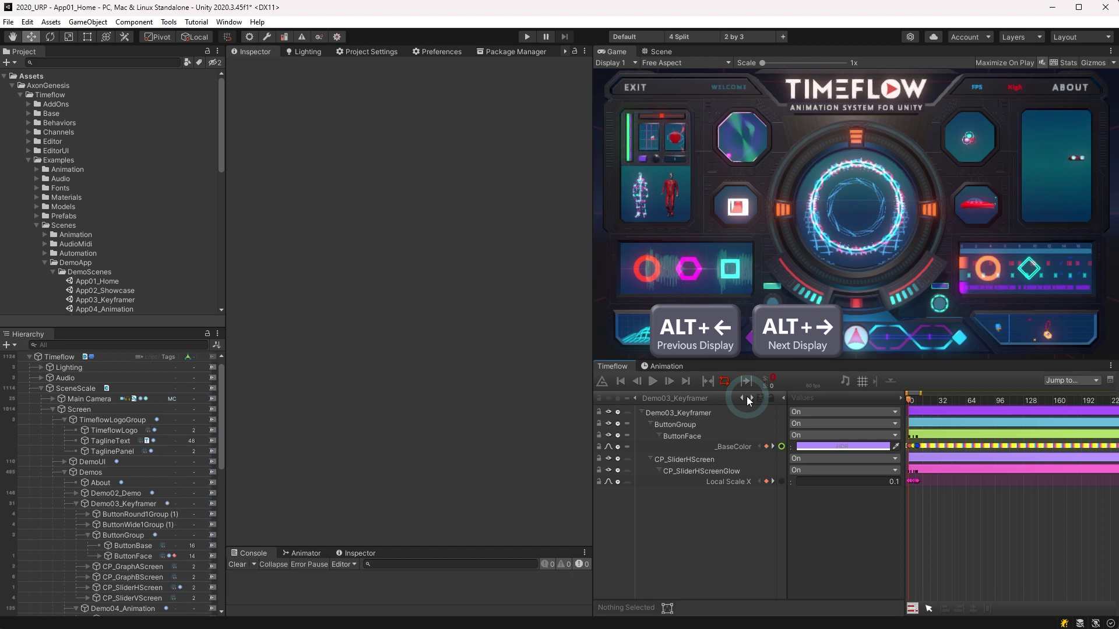
Review the saved display lists in Timeflow and the options for clearing or editing them.
{"action": "left_click", "coordinate": [699, 398]}
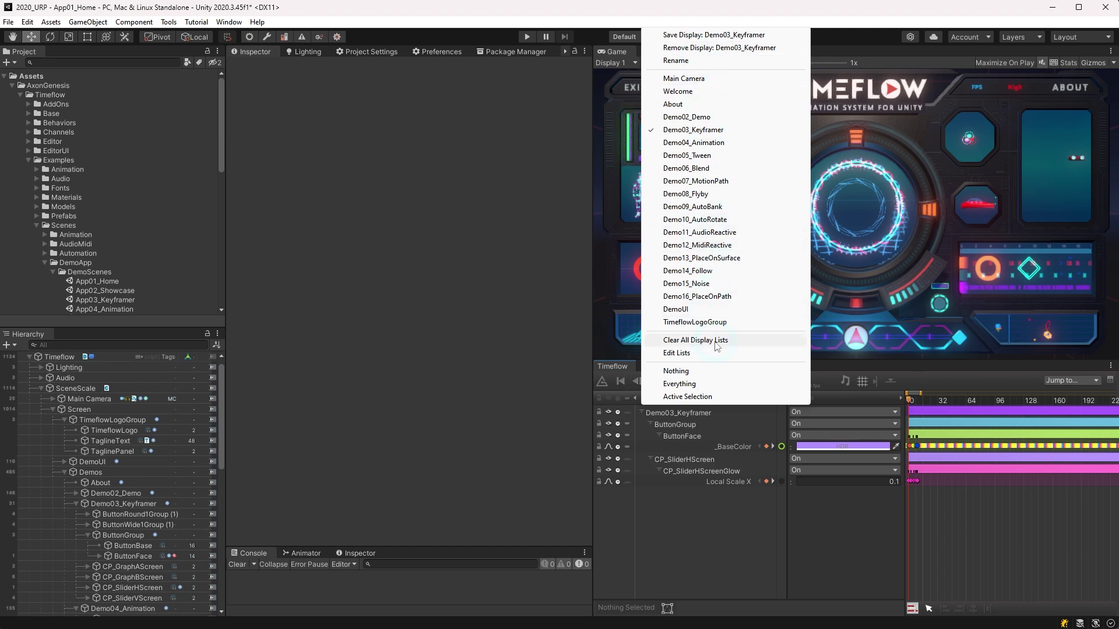
{"action": "left_click", "coordinate": [716, 345]}
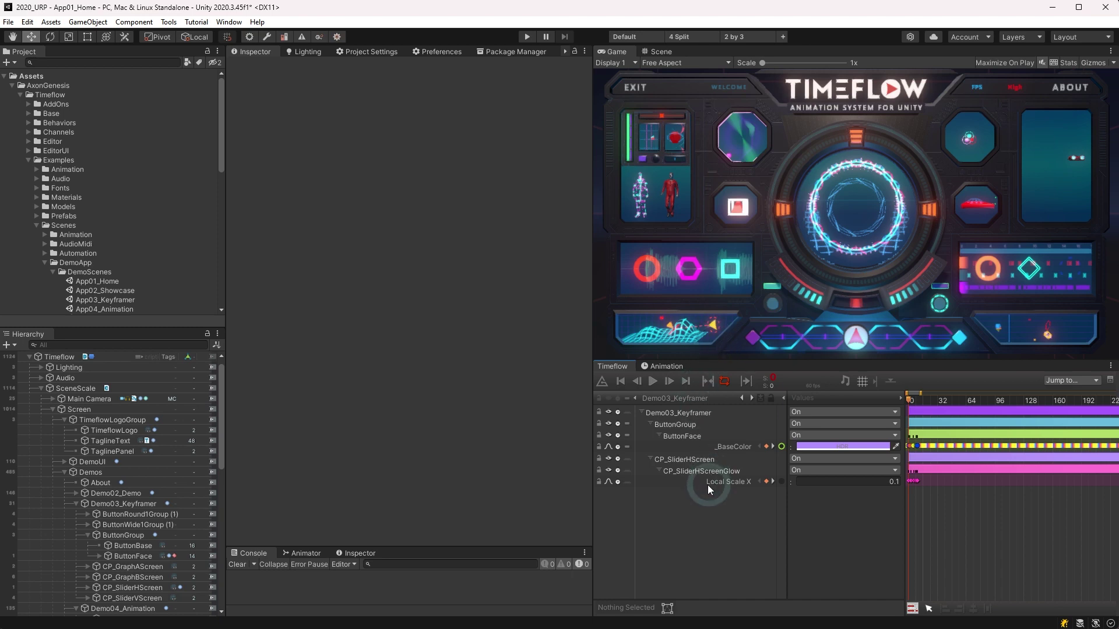